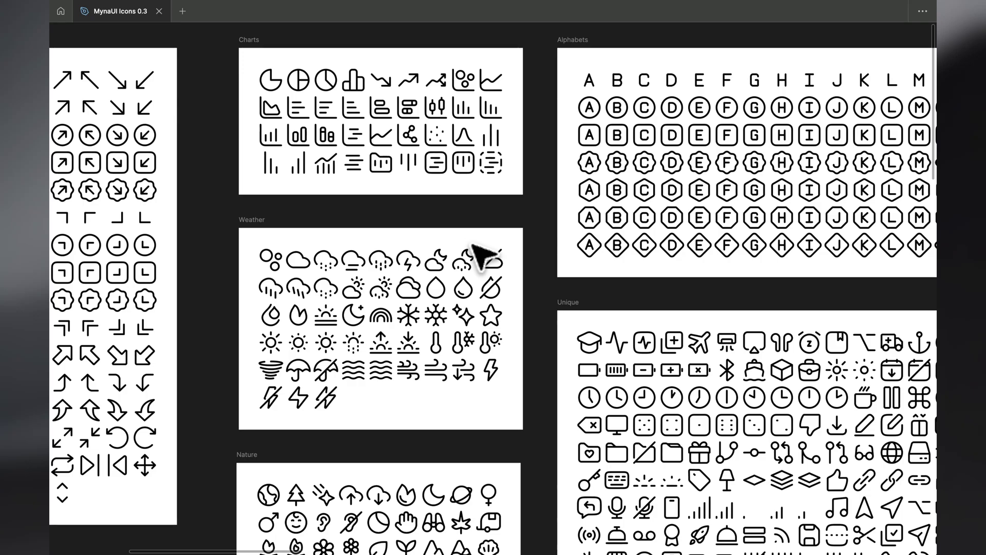
# - Select the crossed-out wide lightning bolt icon in the Weather frame and show the interface to examine its frame dimensions
pyautogui.scroll(2, 329, 442)
pyautogui.click(329, 401)
pyautogui.scroll(10, 339, 400)
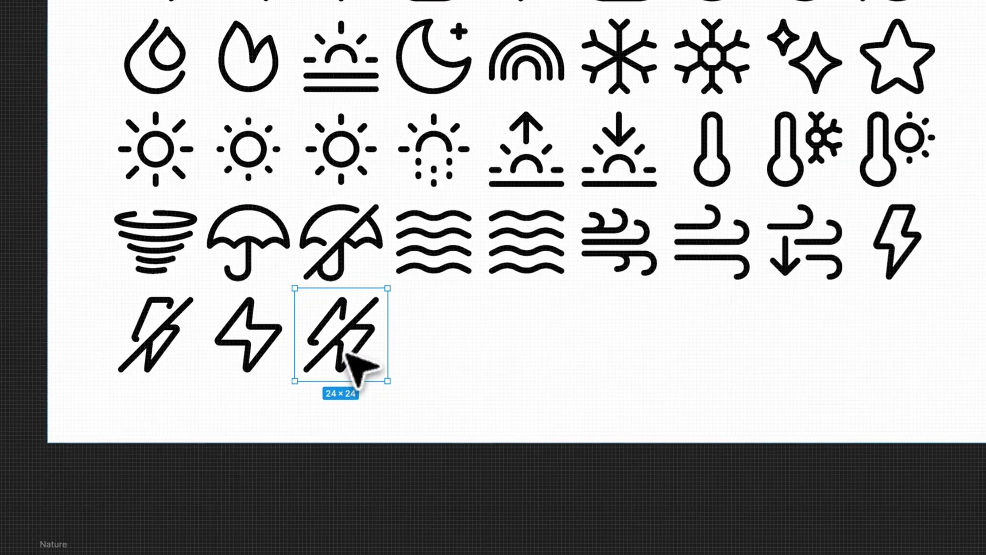
pyautogui.press('super+backslash')
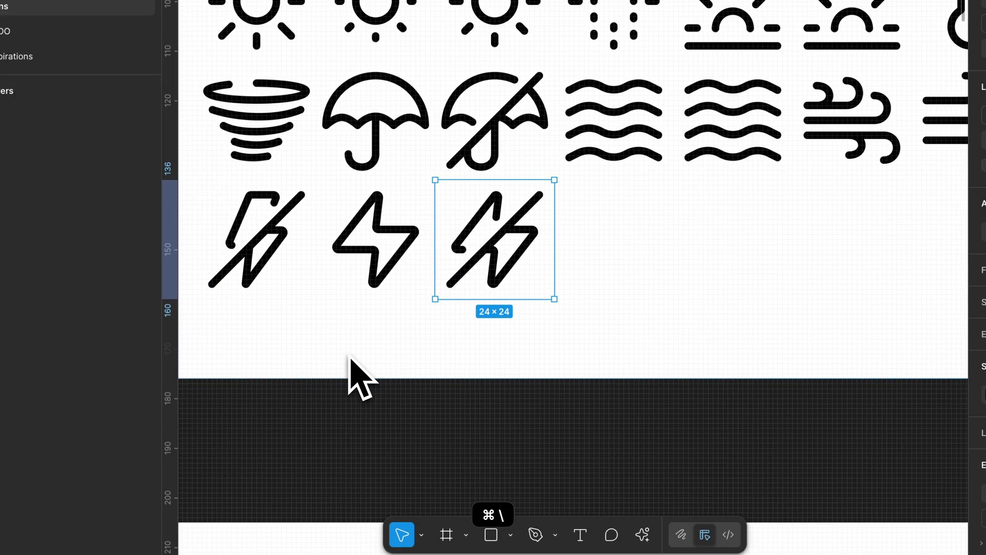
pyautogui.press('super+shift+backslash')
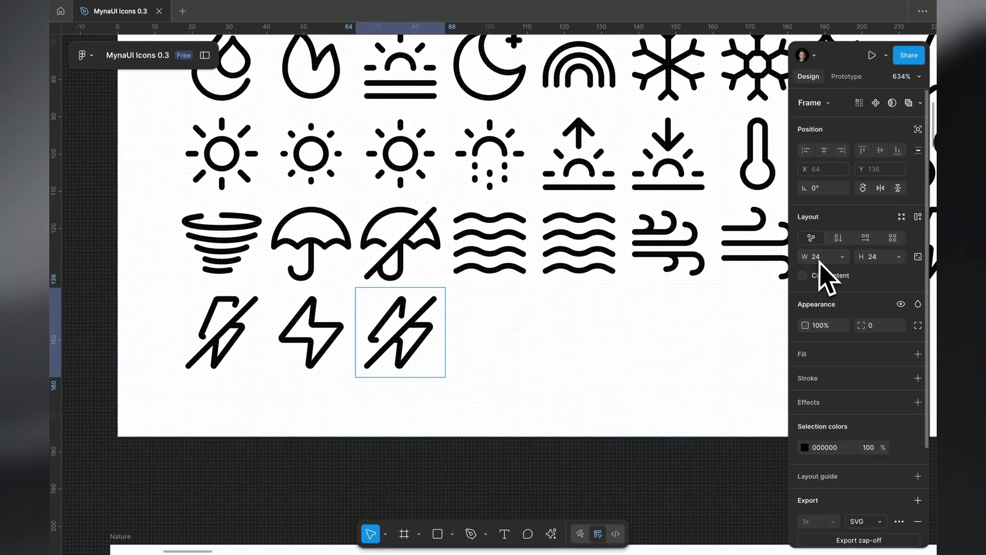
pyautogui.hscroll(-1, 403, 359)
pyautogui.scroll(1, 403, 360)
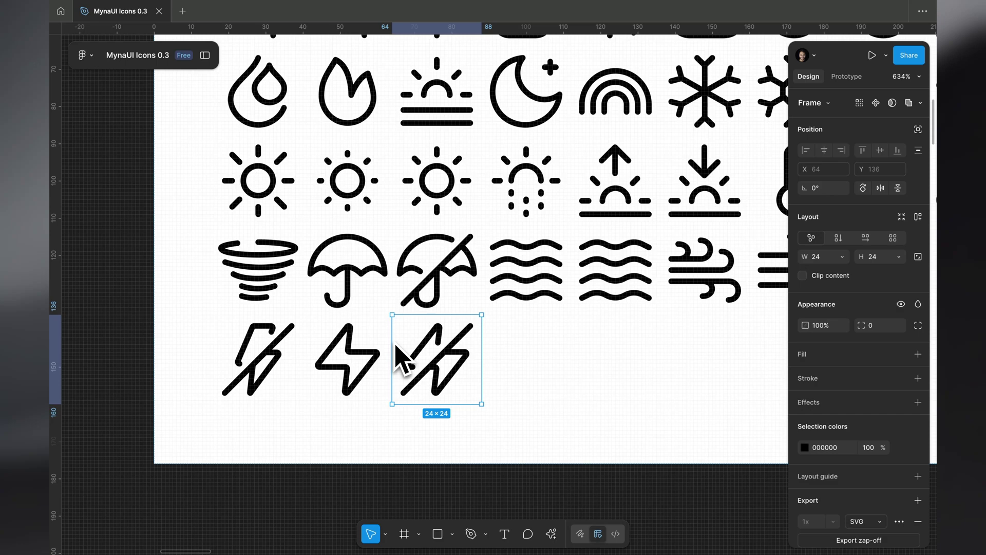
pyautogui.scroll(5, 426, 370)
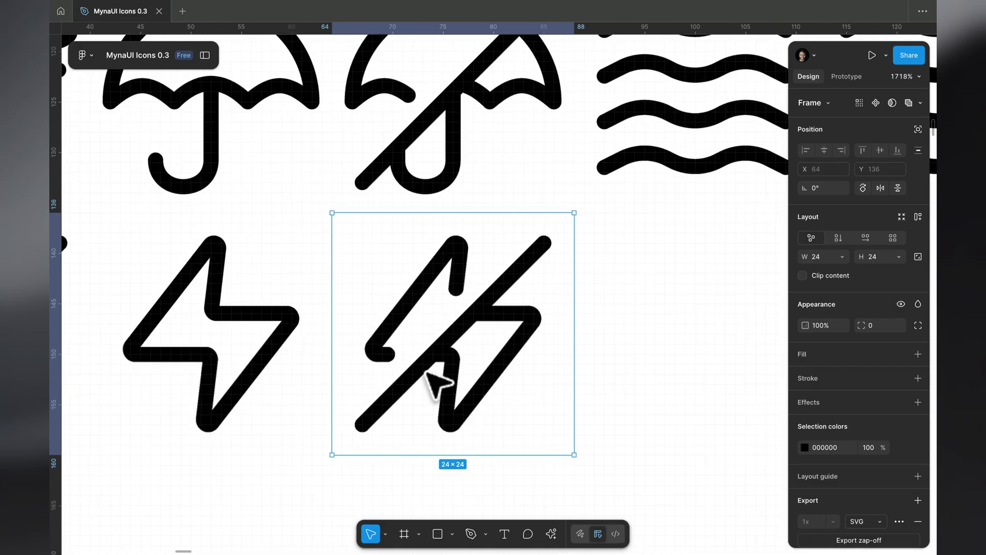
# - Try a stroke weight of 2 on the wide lightning bolt's vector path, and undo the change
pyautogui.hscroll(-5, 445, 337)
pyautogui.click(447, 338)
pyautogui.scroll(2, 447, 339)
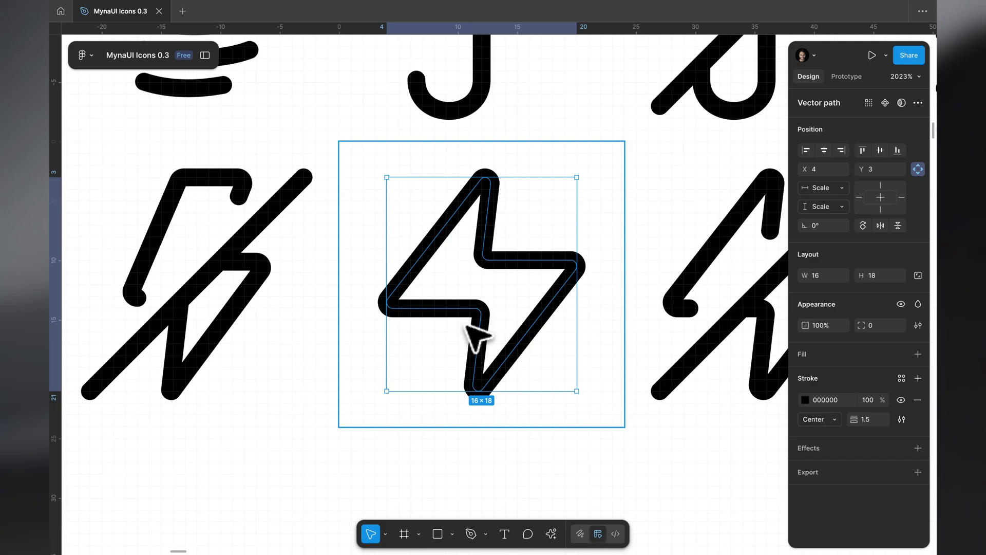
pyautogui.click(870, 419)
pyautogui.write('2')
pyautogui.press('Return')
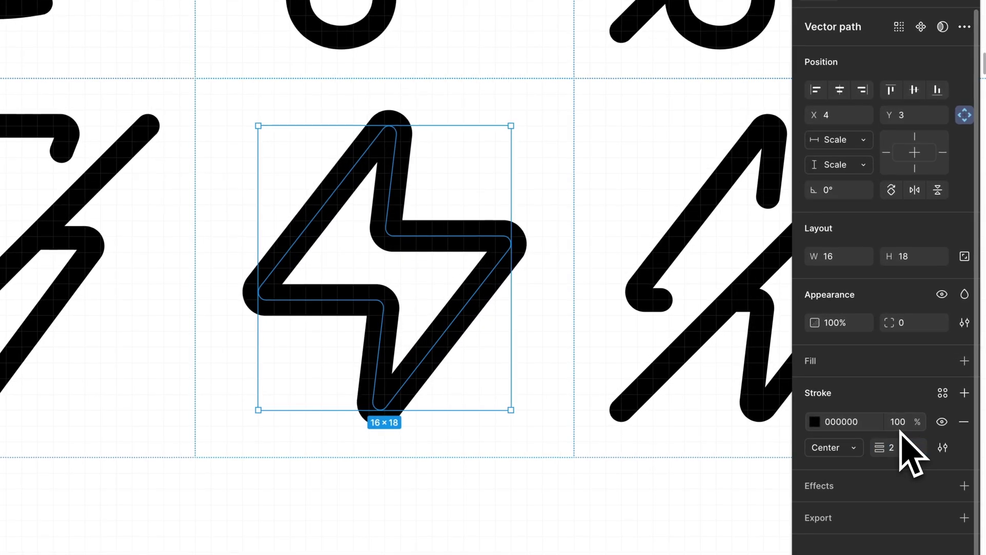
pyautogui.press('super+z')
# - Deselect the lightning bolt and look over the outline and solid icon frames, ending on the Weather icons
pyautogui.keyDown('ctrl'); pyautogui.scroll(-10, 462, 270); pyautogui.keyUp('ctrl')
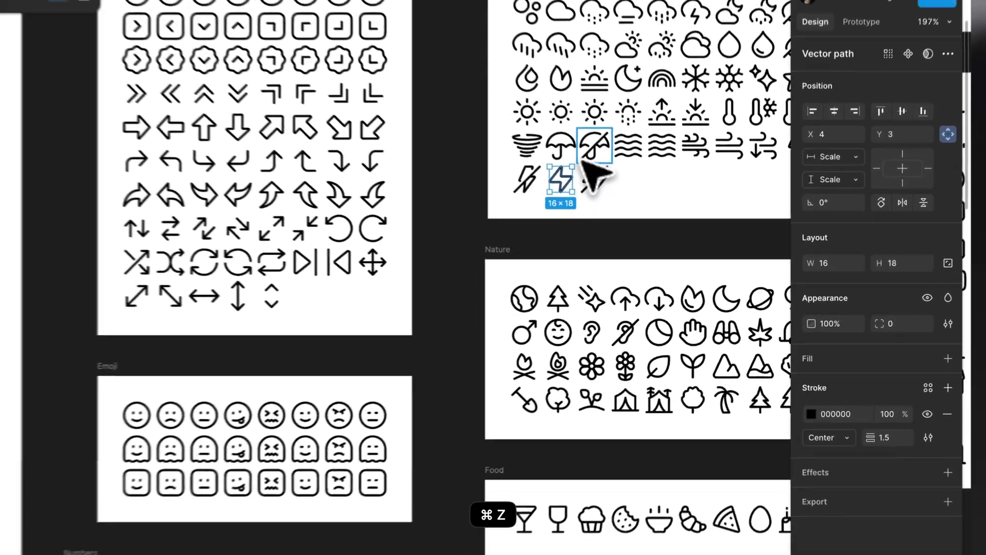
pyautogui.press('Escape')
pyautogui.keyDown('ctrl'); pyautogui.scroll(-8, 621, 154); pyautogui.keyUp('ctrl')
pyautogui.keyDown('ctrl'); pyautogui.scroll(8, 426, 194); pyautogui.keyUp('ctrl')
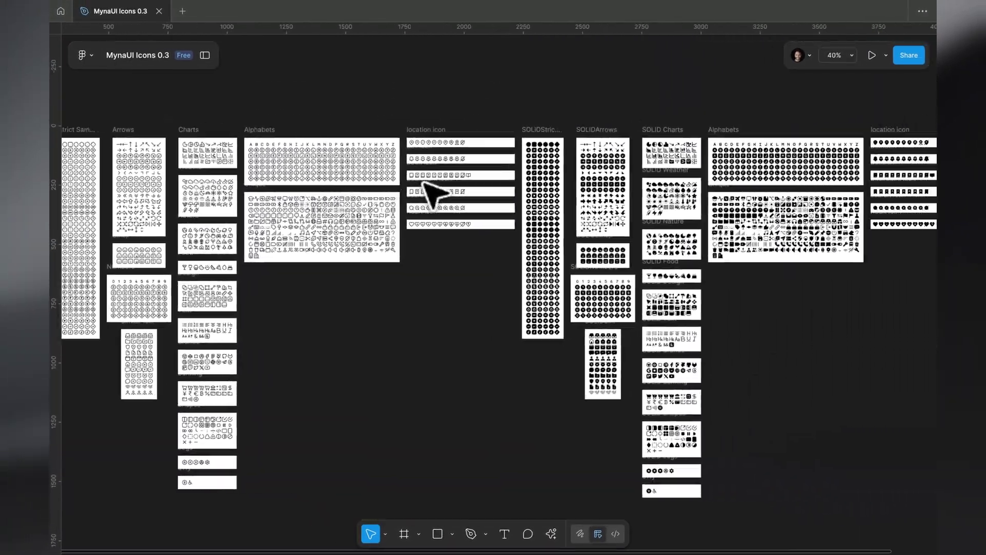
pyautogui.hscroll(-10, 545, 180)
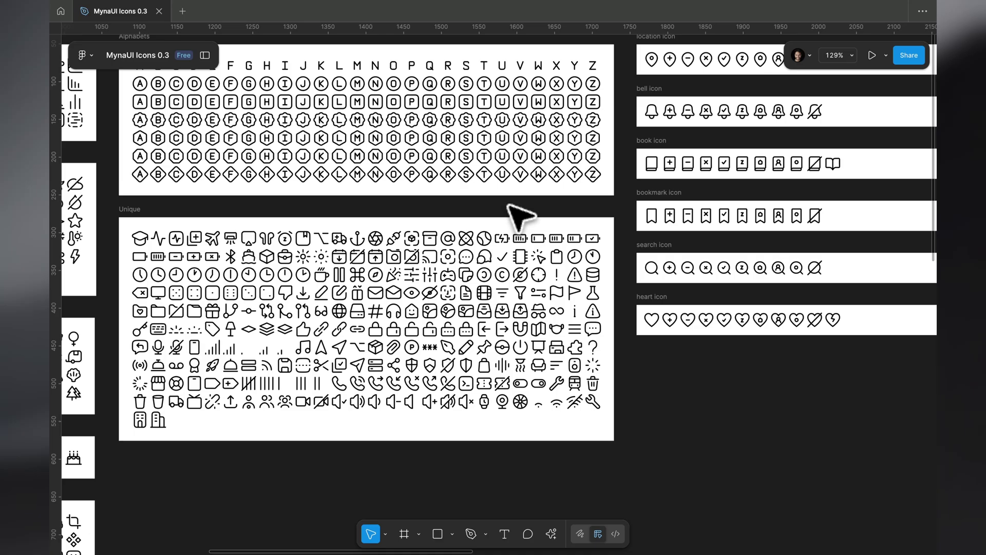
pyautogui.keyDown('ctrl'); pyautogui.scroll(-5, 519, 215); pyautogui.keyUp('ctrl')
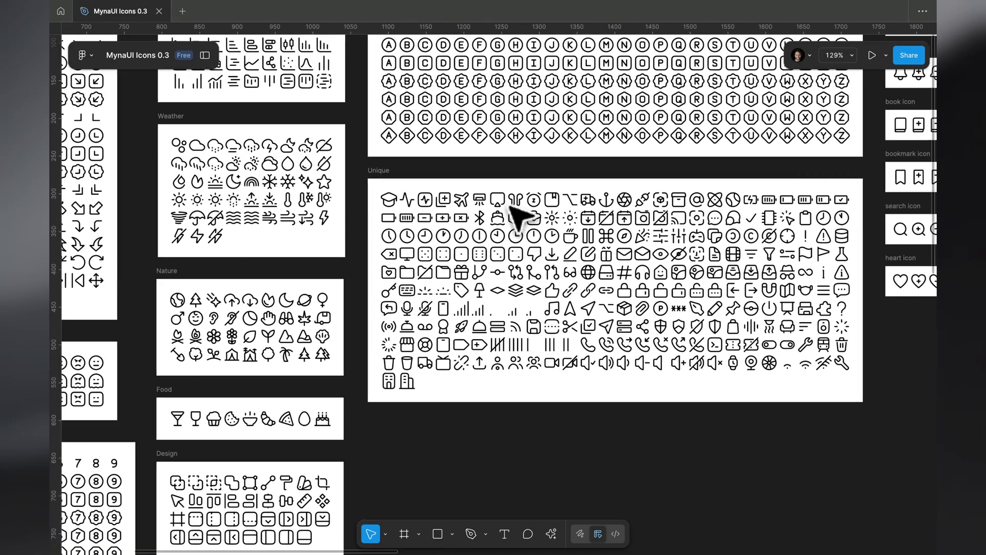
pyautogui.hscroll(-5, 520, 215)
pyautogui.keyDown('ctrl'); pyautogui.scroll(10, 520, 215); pyautogui.keyUp('ctrl')
pyautogui.keyDown('ctrl'); pyautogui.scroll(8, 513, 203); pyautogui.keyUp('ctrl')
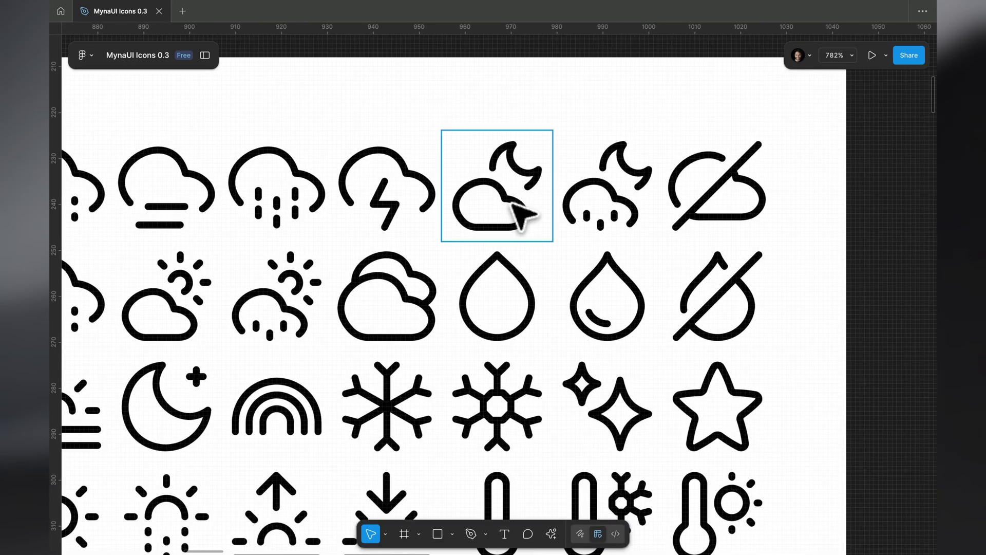
# - Select the small bolt path in the thunder cloud icon and examine its end cap options and advanced stroke settings
pyautogui.click(606, 100)
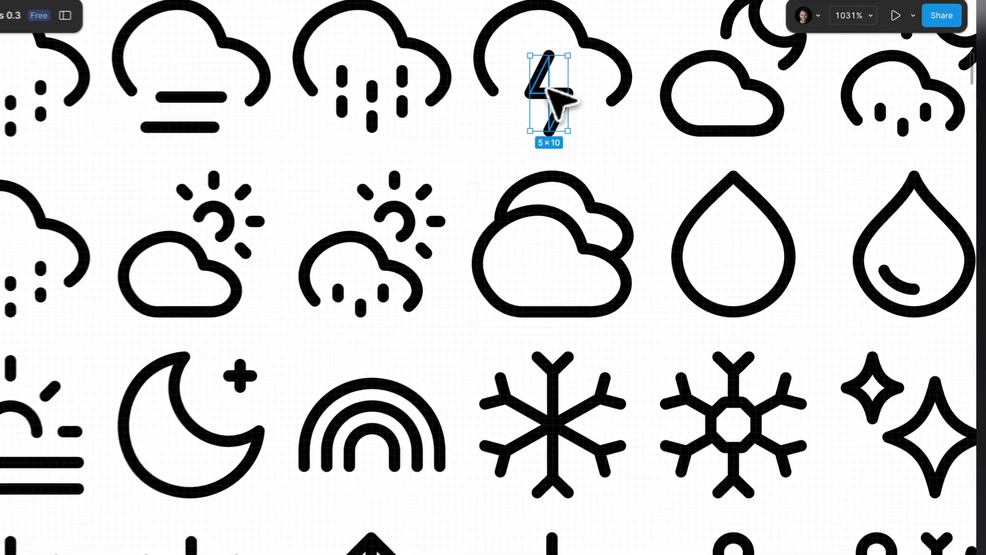
pyautogui.press('super+backslash')
pyautogui.press('super+backslash')
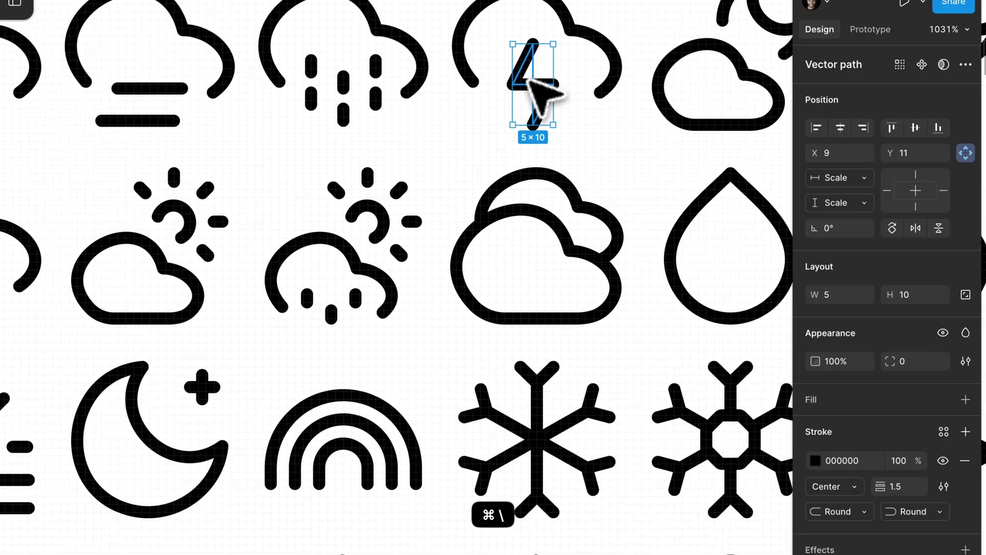
pyautogui.hscroll(3, 529, 79)
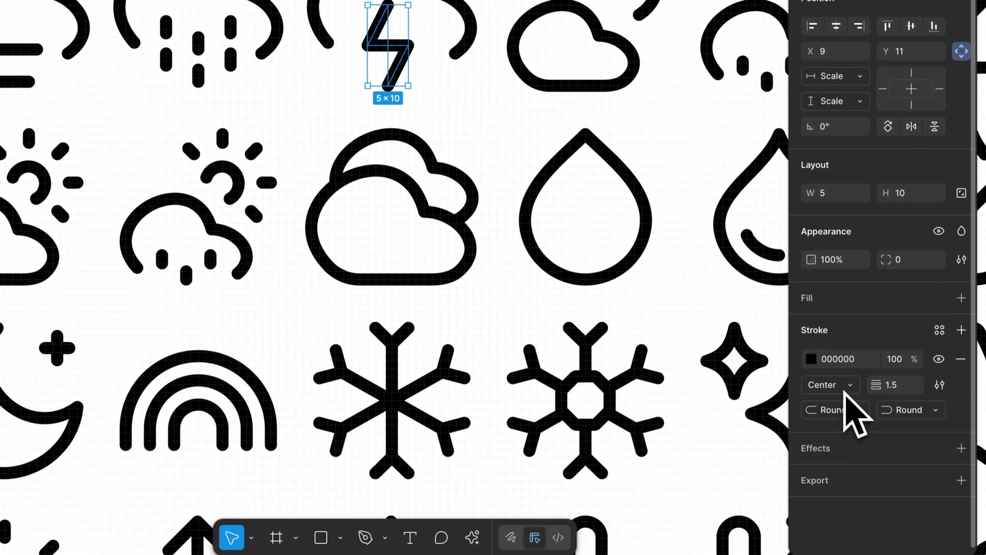
pyautogui.click(844, 511)
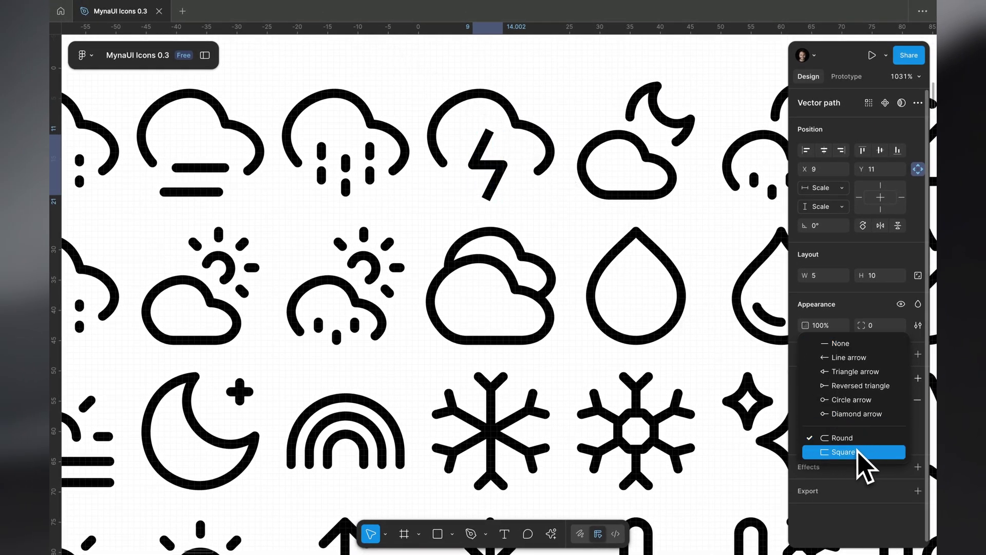
pyautogui.press('Escape')
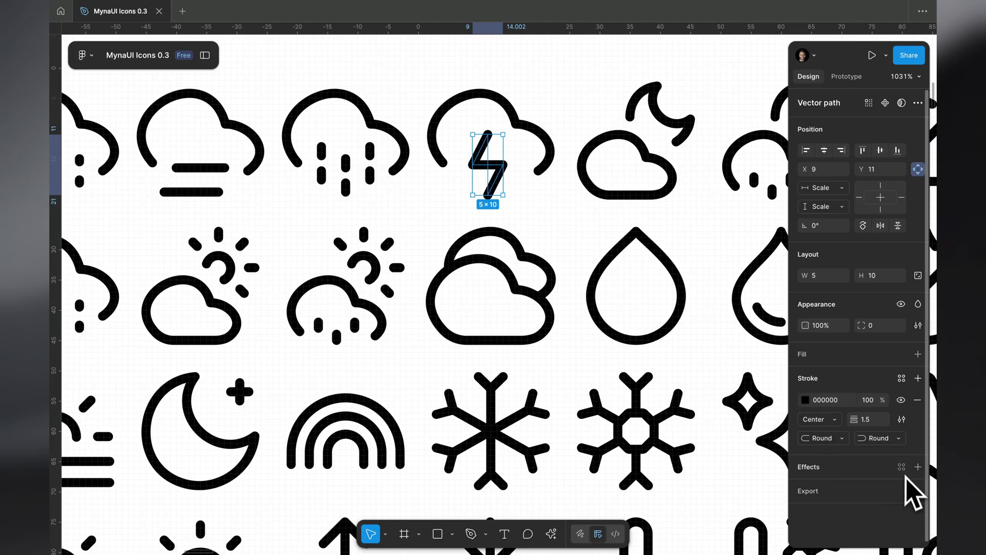
pyautogui.click(901, 419)
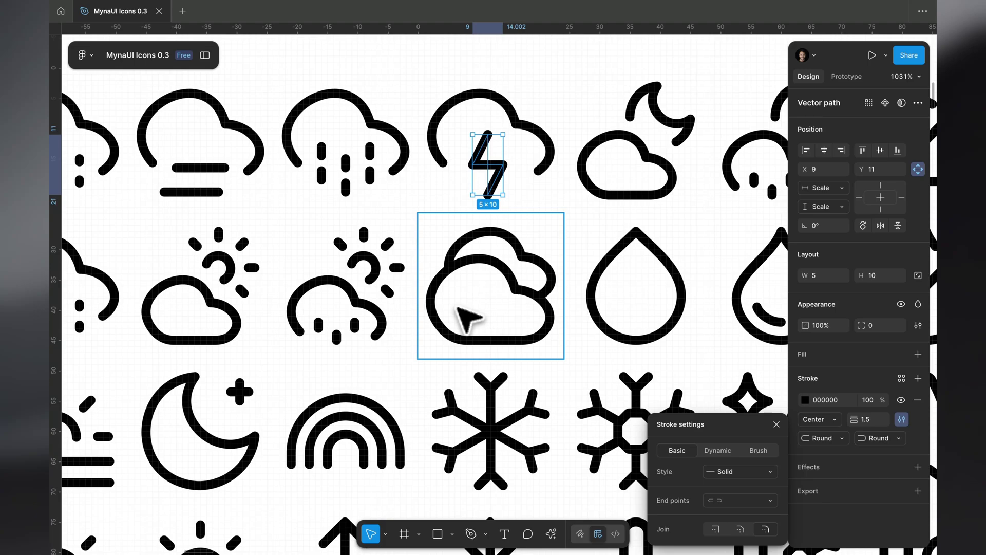
# - Examine the stroke properties of the double-cloud icon's vector path and clear the selection
pyautogui.click(458, 309)
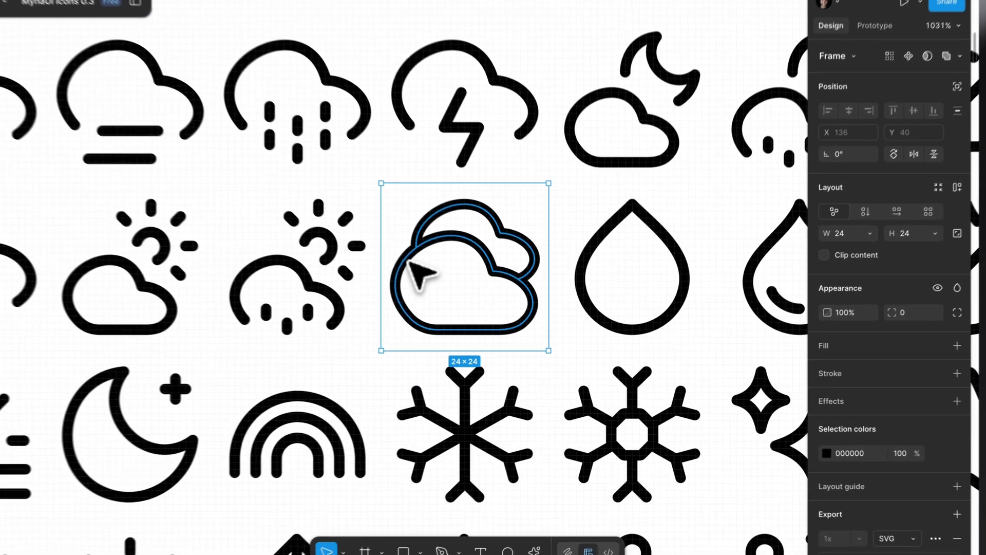
pyautogui.click(454, 301)
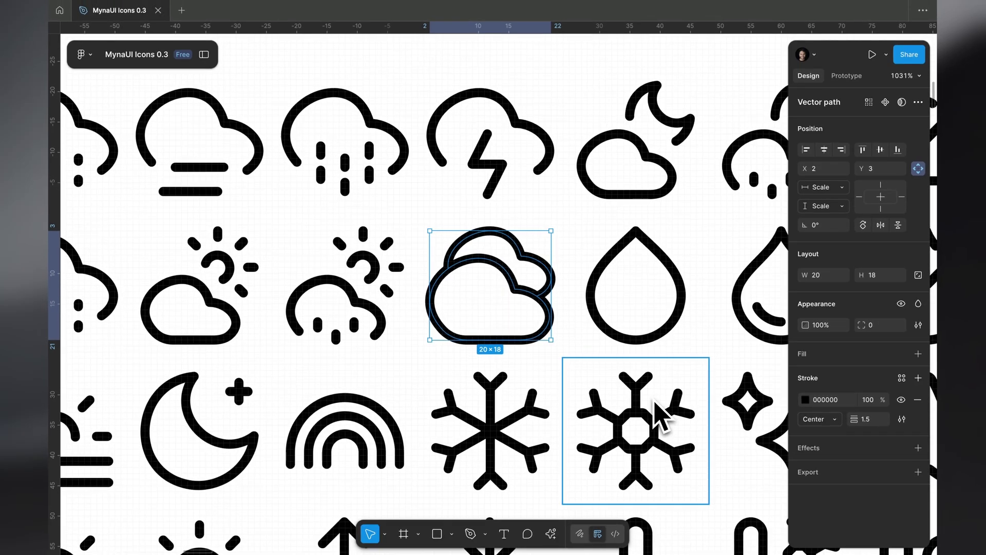
pyautogui.press('Escape')
# - Select the vector path of a circled corner-chevron icon in the SOLIDArrows frame and examine its fill properties
pyautogui.scroll(-10, 378, 337)
pyautogui.hscroll(20, 378, 337)
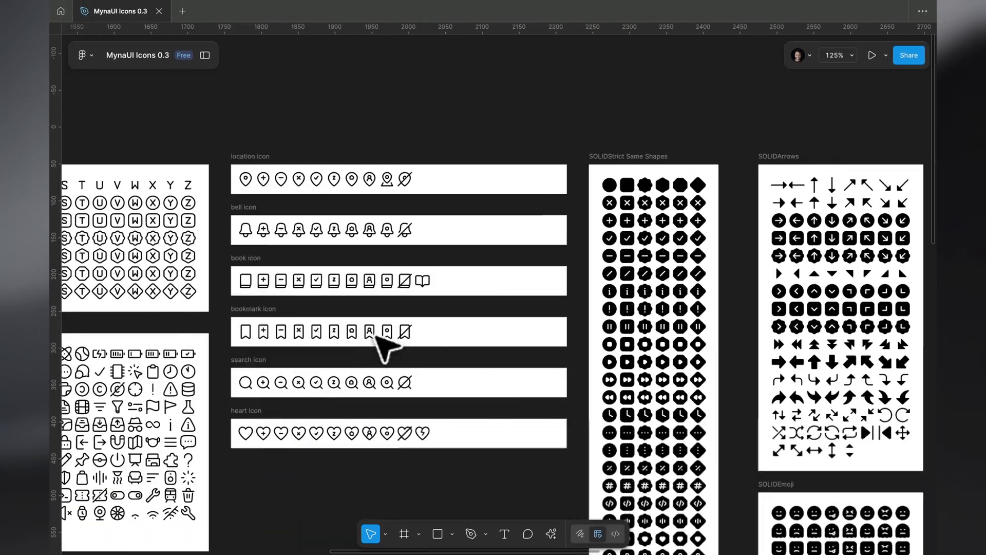
pyautogui.scroll(5, 378, 338)
pyautogui.click(455, 326)
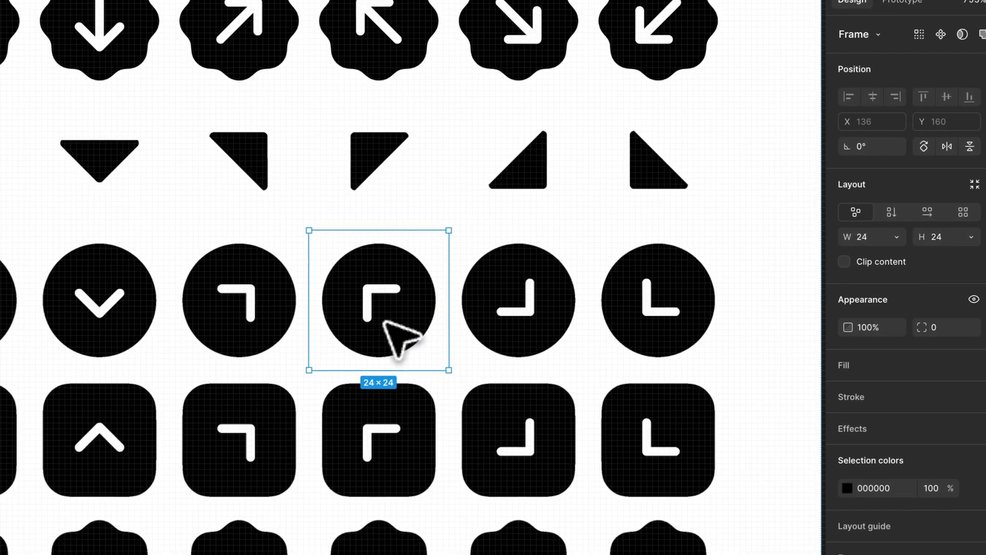
pyautogui.doubleClick(455, 327)
pyautogui.press('super+backslash')
pyautogui.press('super+backslash')
# - Examine the fill and dimensions of the plain drop and hazy sun vector paths in the SOLID Weather frame
pyautogui.scroll(-5, 416, 329)
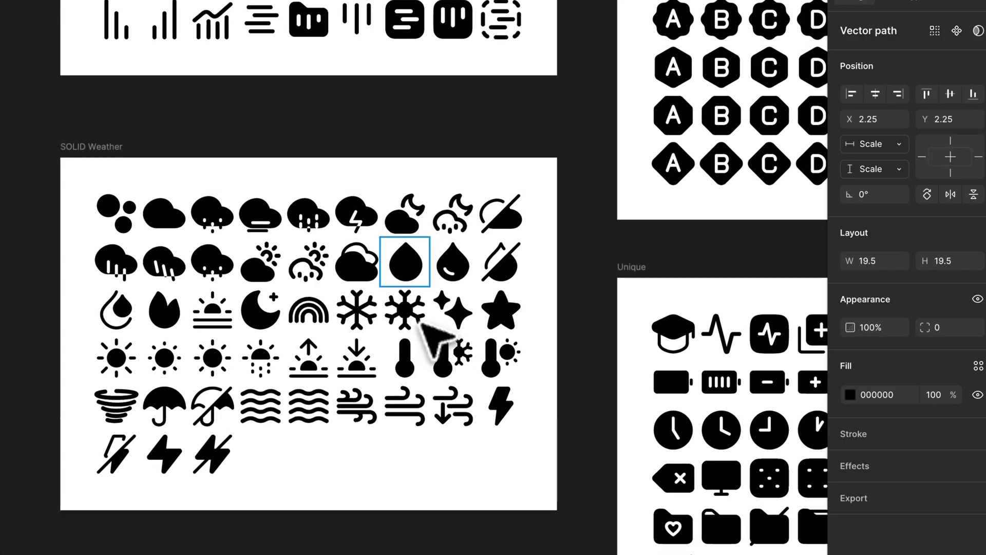
pyautogui.click(407, 265)
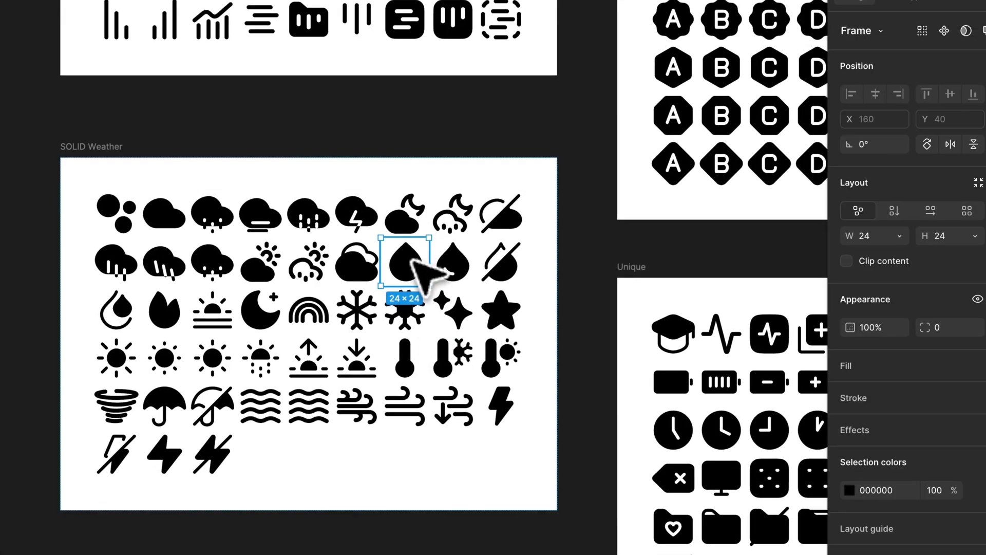
pyautogui.doubleClick(407, 264)
pyautogui.scroll(3, 407, 264)
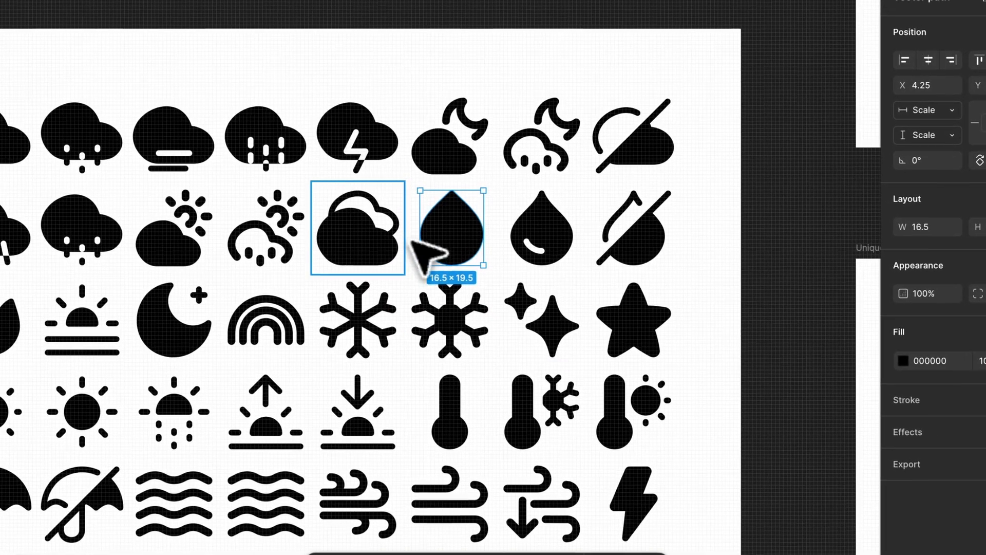
pyautogui.hscroll(-5, 329, 215)
pyautogui.scroll(-3, 329, 216)
pyautogui.click(172, 210)
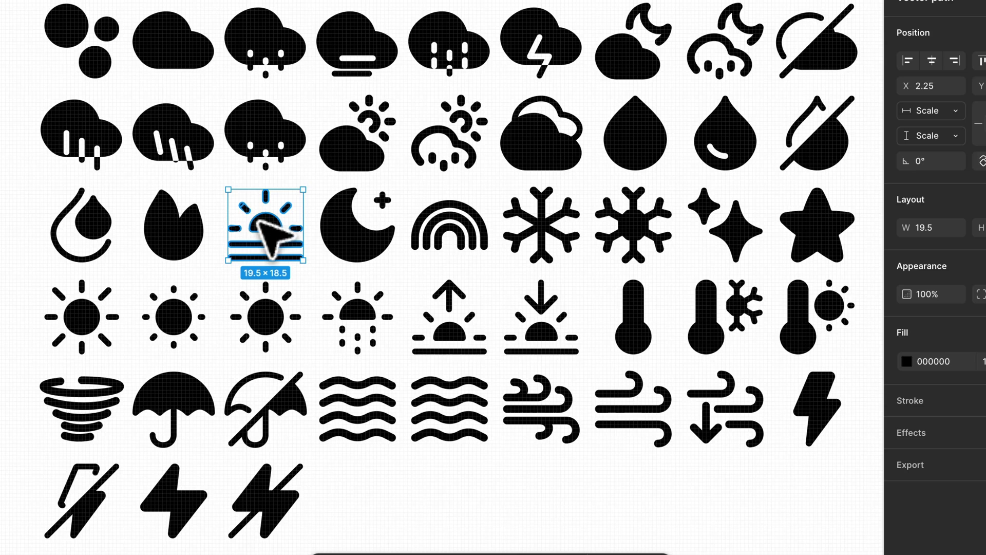
# - Inspect the stroke properties of the aperture and film strip paths in the outline Unique frame, and clear the selection
pyautogui.scroll(-5, 296, 331)
pyautogui.scroll(5, 352, 276)
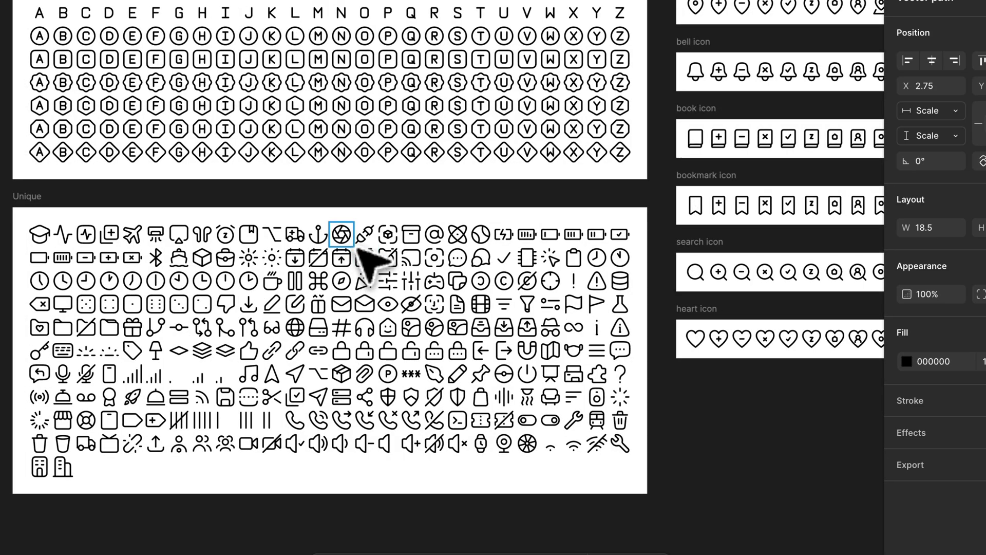
pyautogui.doubleClick(343, 241)
pyautogui.scroll(3, 346, 249)
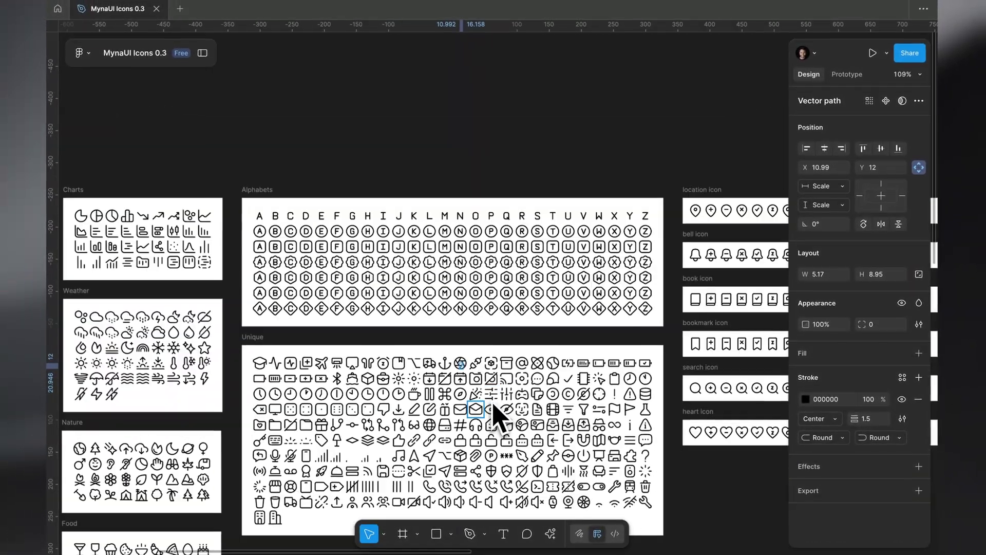
pyautogui.scroll(-3, 496, 416)
pyautogui.click(572, 316)
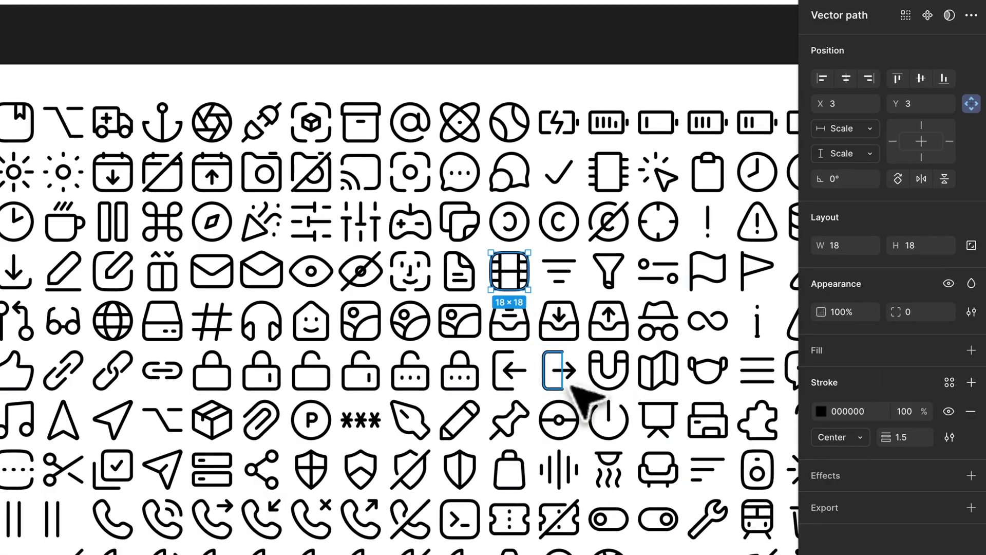
pyautogui.press('Escape')
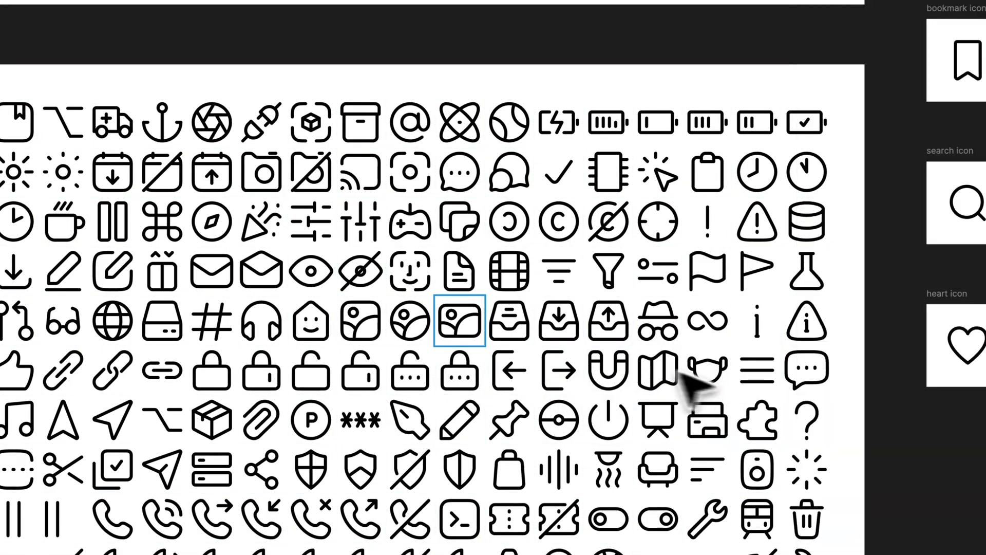
# - Select the rounded outer bracket path of the focus icon in the Unique frame and examine it and its neighbouring icons closely
pyautogui.scroll(-3, 504, 201)
pyautogui.scroll(3, 507, 204)
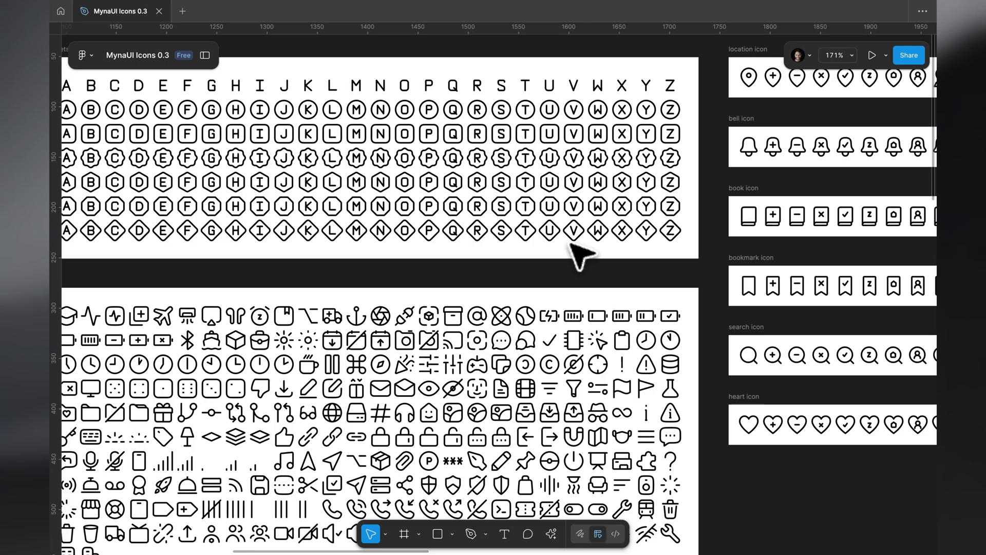
pyautogui.scroll(-3, 580, 254)
pyautogui.hscroll(-2, 580, 255)
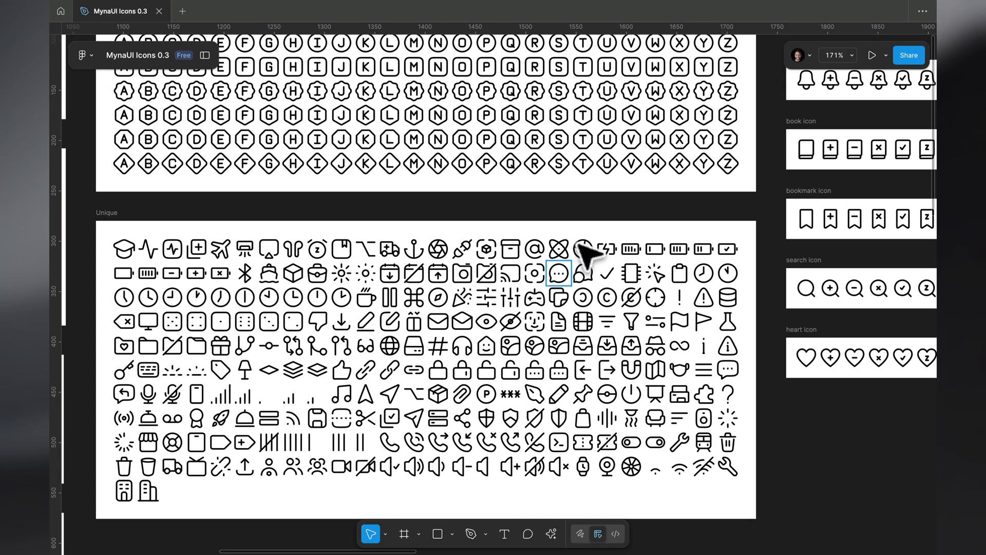
pyautogui.scroll(8, 535, 267)
pyautogui.click(576, 203)
pyautogui.scroll(4, 567, 197)
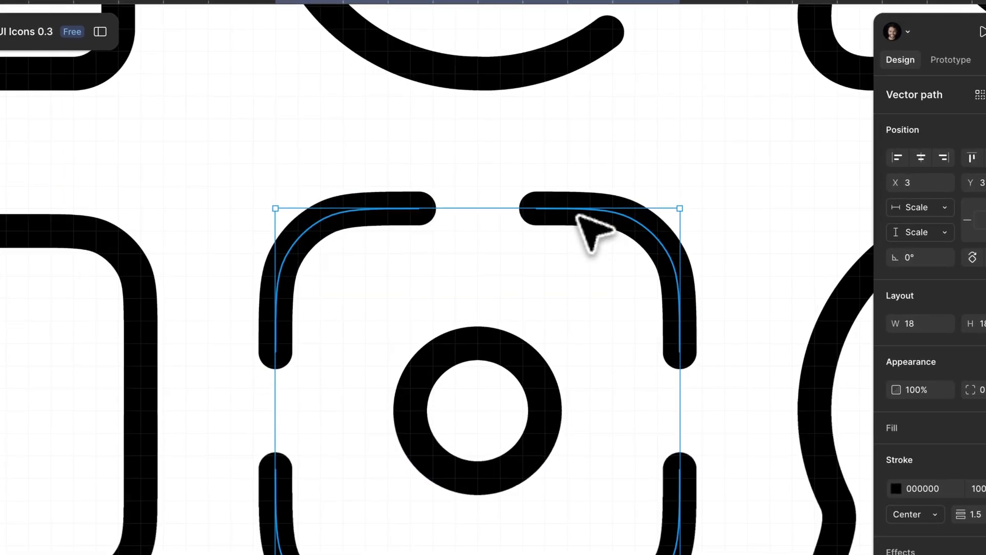
pyautogui.scroll(-3, 539, 238)
pyautogui.scroll(-2, 545, 237)
pyautogui.hscroll(-3, 544, 237)
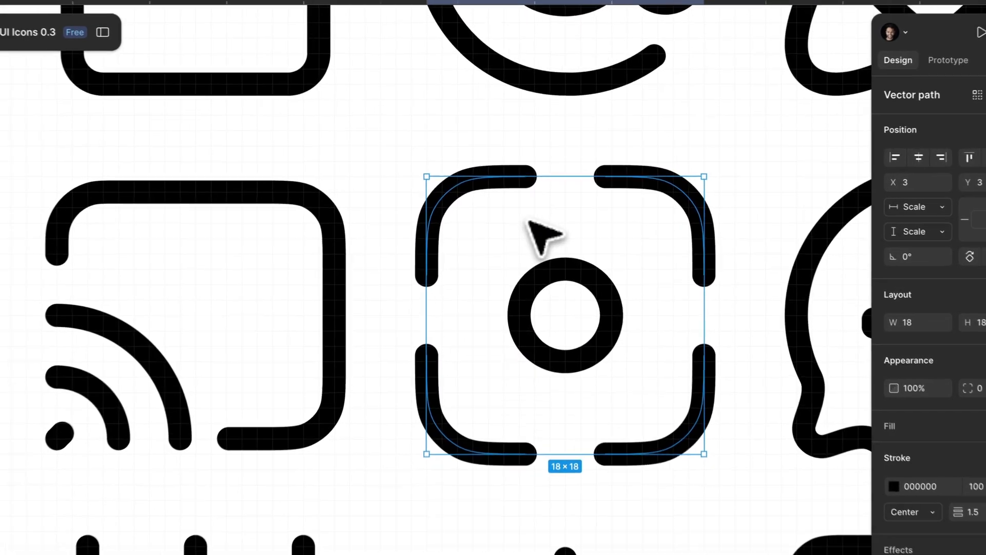
pyautogui.hscroll(-5, 316, 264)
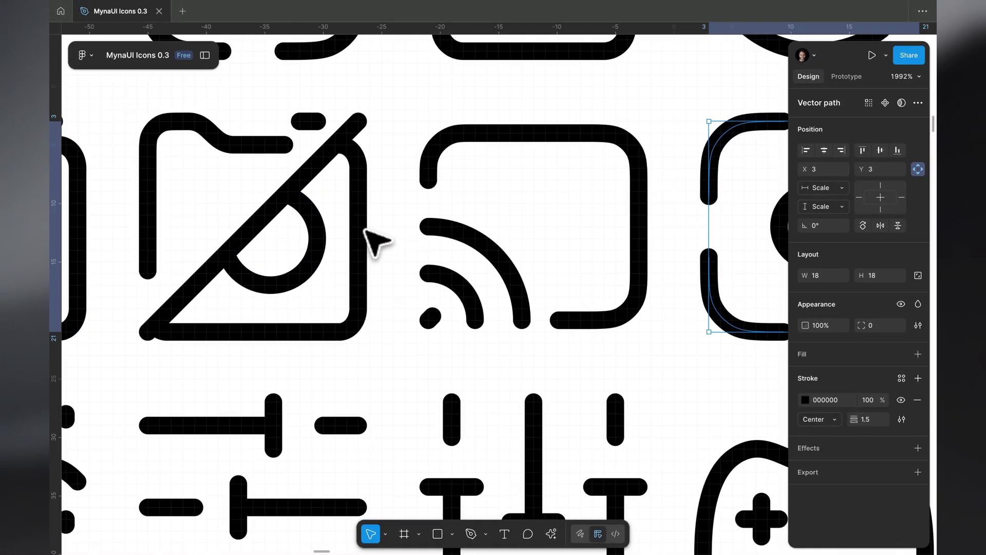
# - Examine the horizontal and vertical slider icons in the Unique frame closely and compare them with the surrounding icon rows
pyautogui.scroll(-3, 378, 241)
pyautogui.scroll(-3, 378, 242)
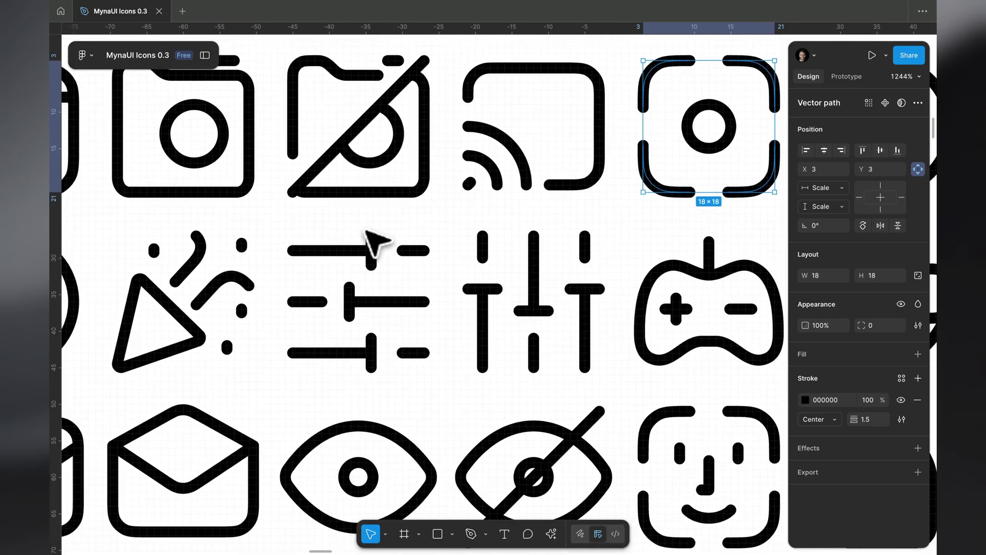
pyautogui.hscroll(-3, 375, 241)
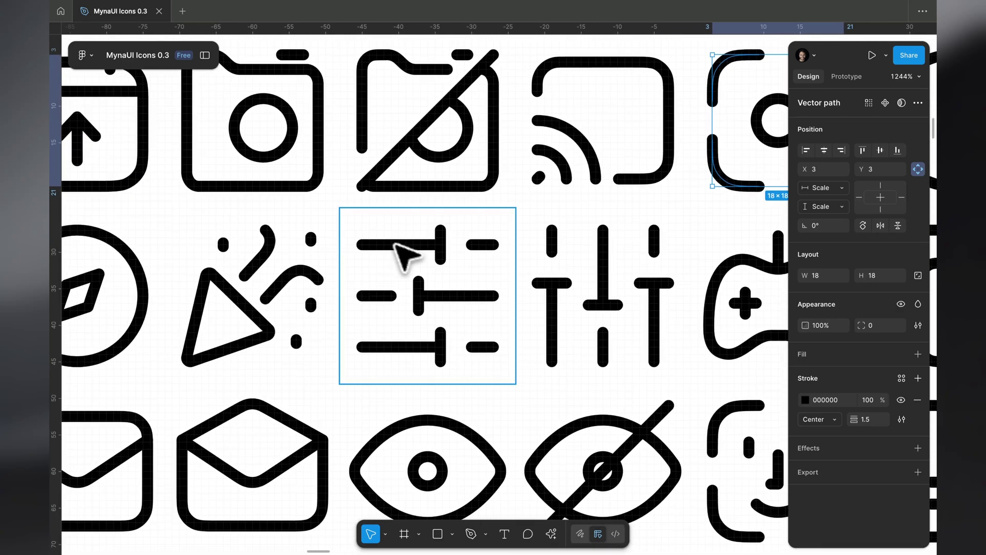
pyautogui.scroll(5, 570, 290)
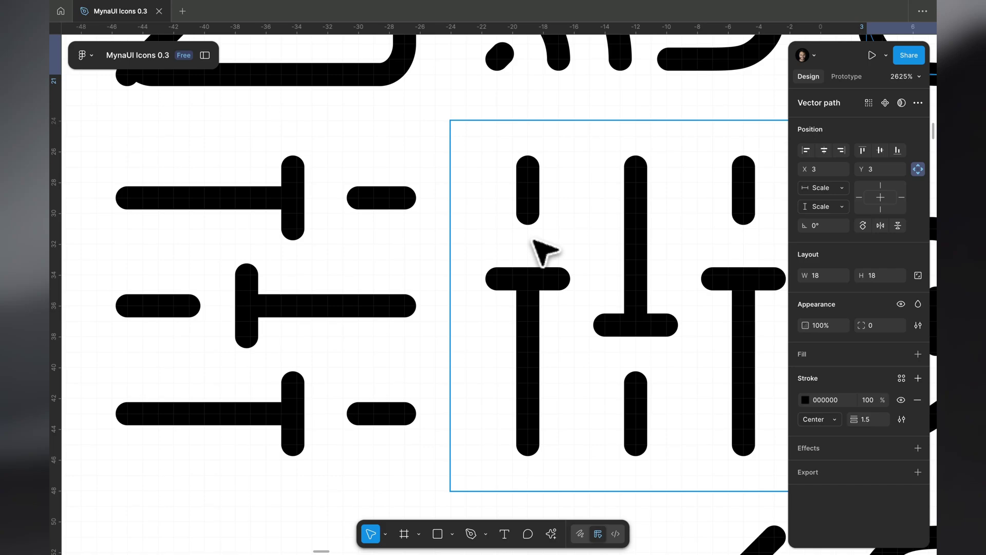
pyautogui.scroll(-10, 545, 251)
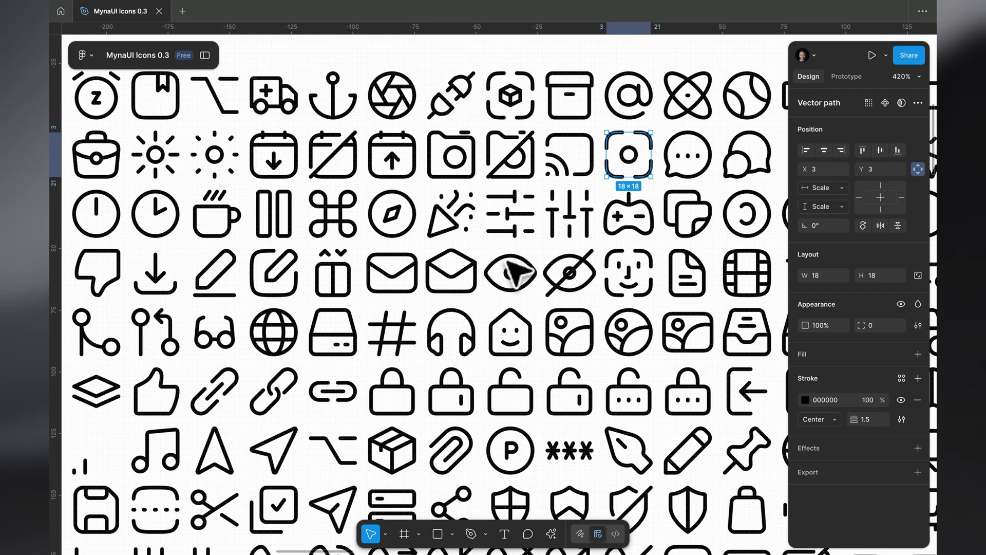
pyautogui.scroll(-3, 508, 263)
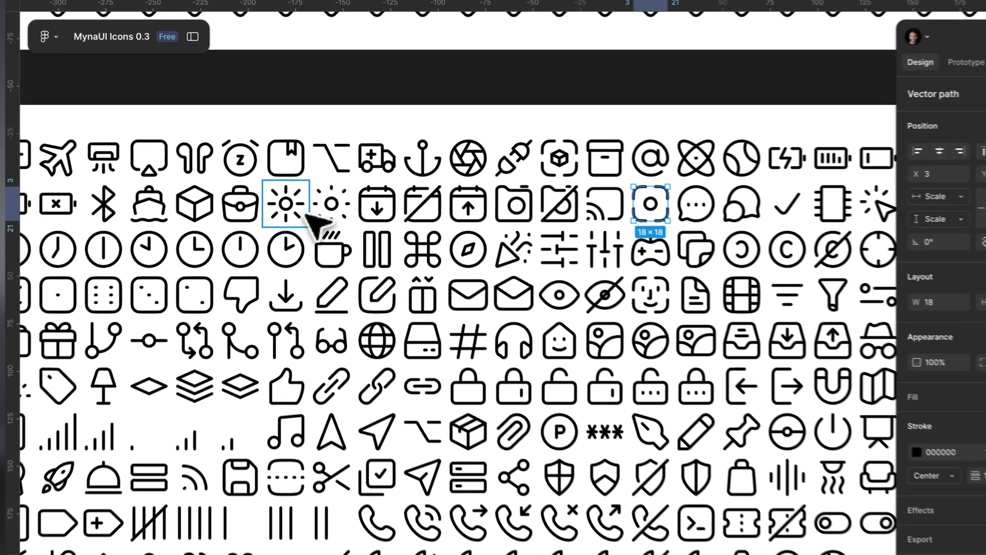
# - Select the brightness-high sun icon's frame in the Unique frame and review the rows of icons around it
pyautogui.click(280, 188)
pyautogui.scroll(-2, 398, 260)
pyautogui.hscroll(-3, 398, 260)
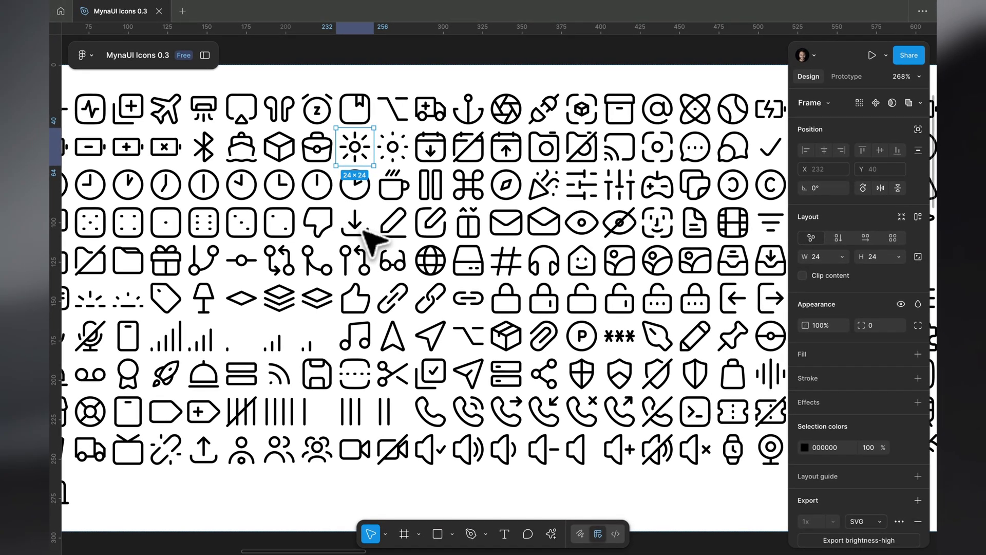
pyautogui.scroll(-3, 367, 236)
pyautogui.hscroll(-5, 367, 236)
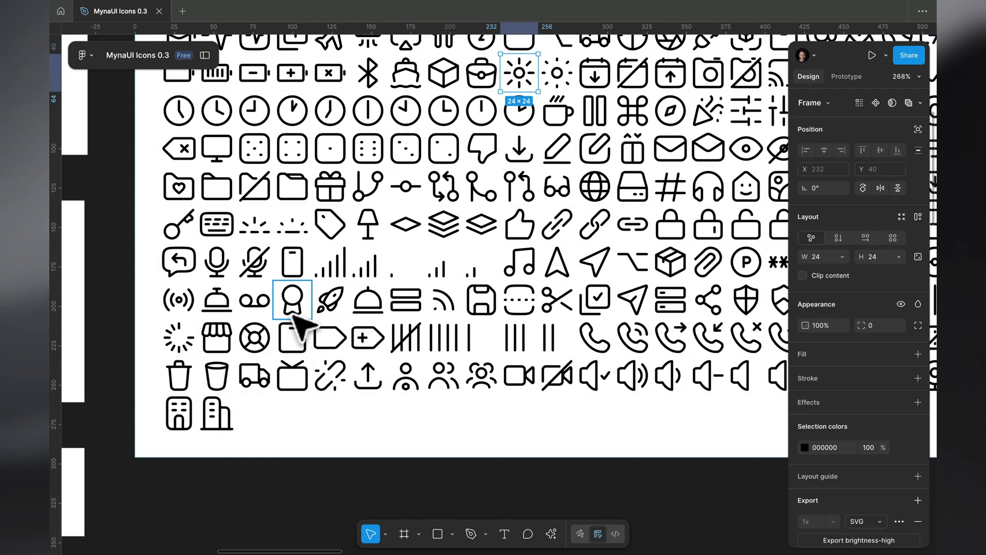
pyautogui.scroll(2, 293, 314)
pyautogui.hscroll(-4, 293, 315)
pyautogui.scroll(-1, 293, 314)
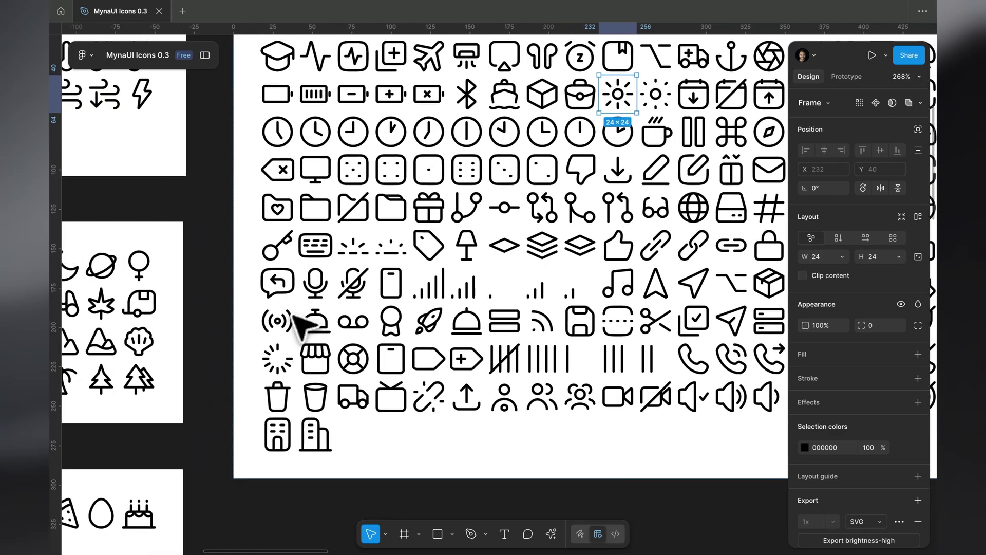
# - Select the plain folder icon's vector path, measure its distances to the icon frame's edges, and clear the selection
pyautogui.click(334, 212)
pyautogui.scroll(5, 333, 213)
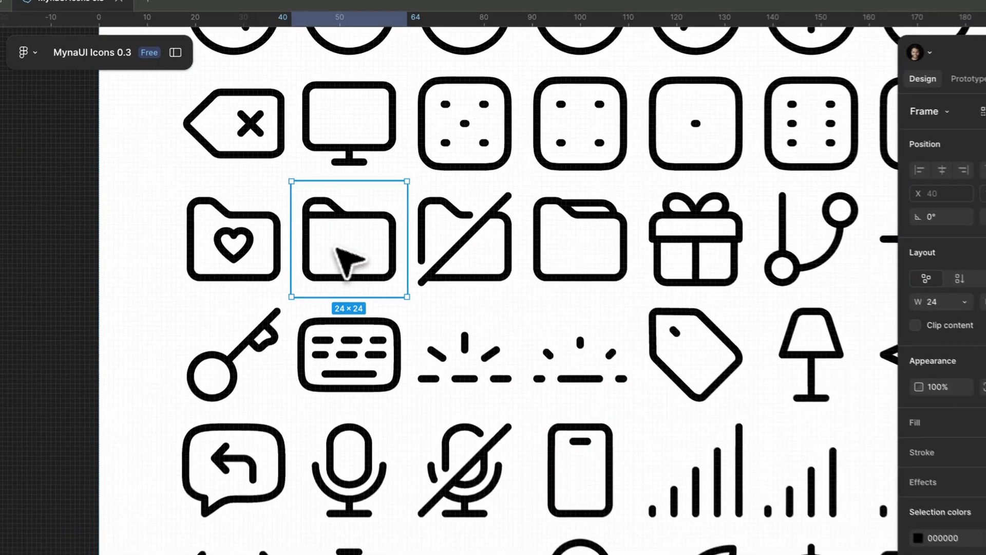
pyautogui.doubleClick(338, 251)
pyautogui.scroll(3, 342, 262)
pyautogui.press('alt')
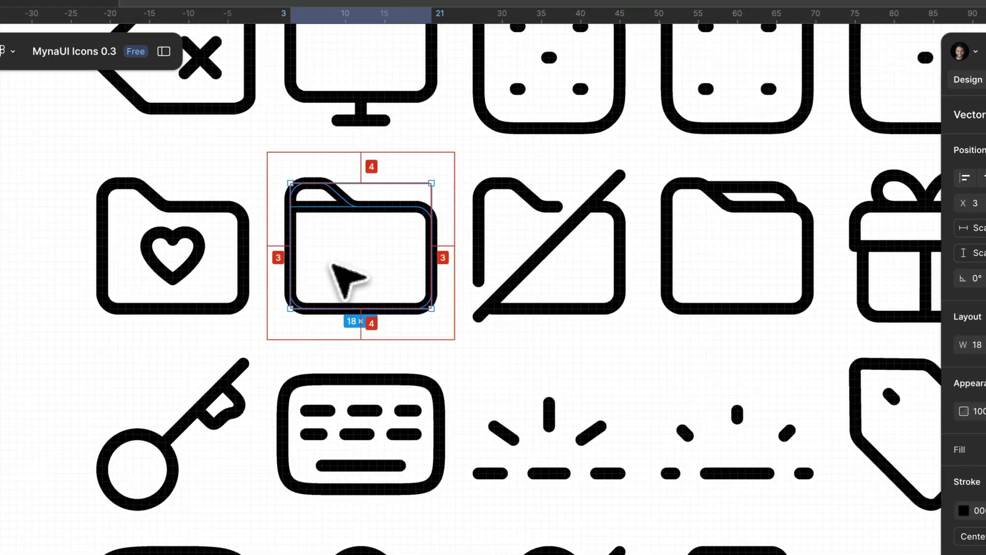
pyautogui.press('Escape')
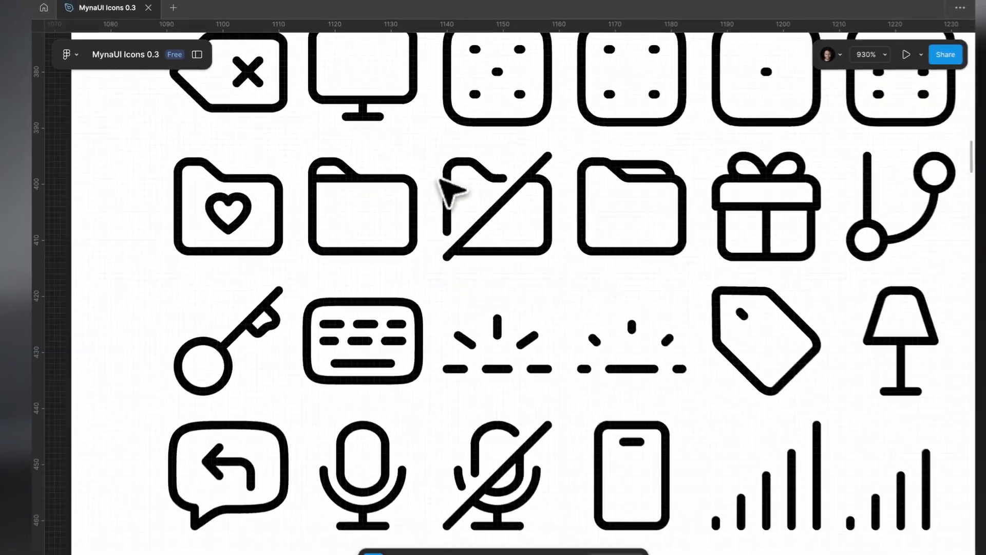
# - Select the pushpin icon's vector path in the Unique frame and measure its spacing to the edges of its icon frame
pyautogui.scroll(-5, 442, 190)
pyautogui.scroll(-5, 444, 181)
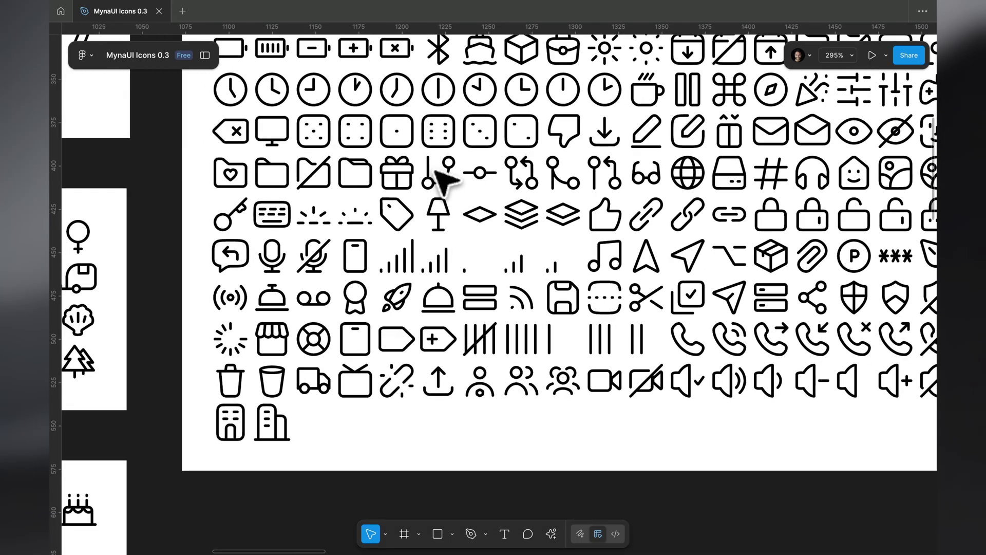
pyautogui.scroll(-5, 460, 154)
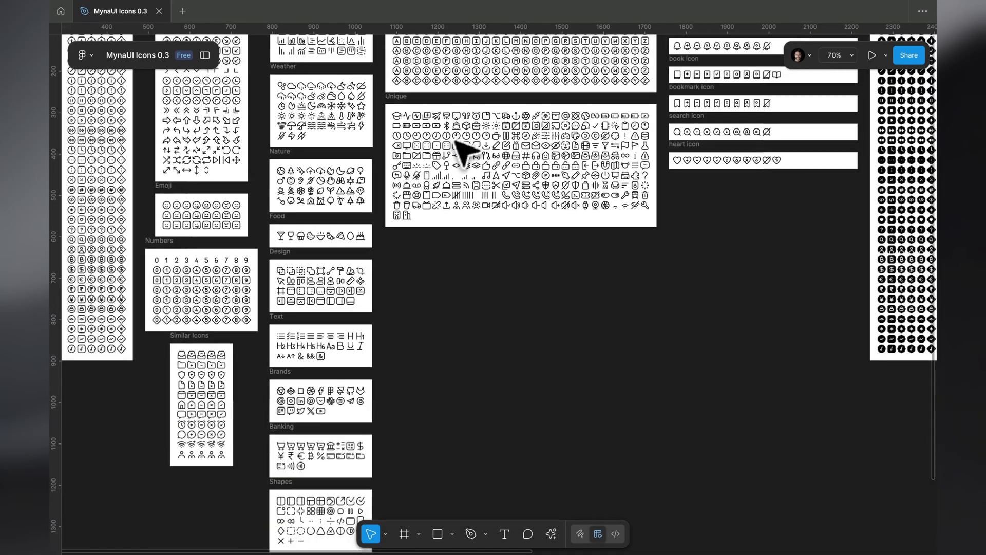
pyautogui.scroll(6, 467, 241)
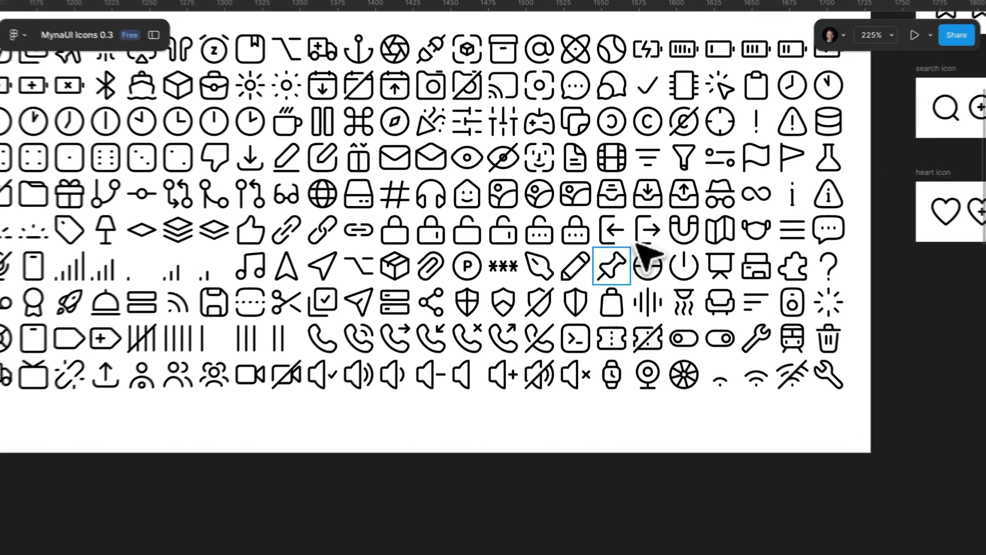
pyautogui.click(747, 222)
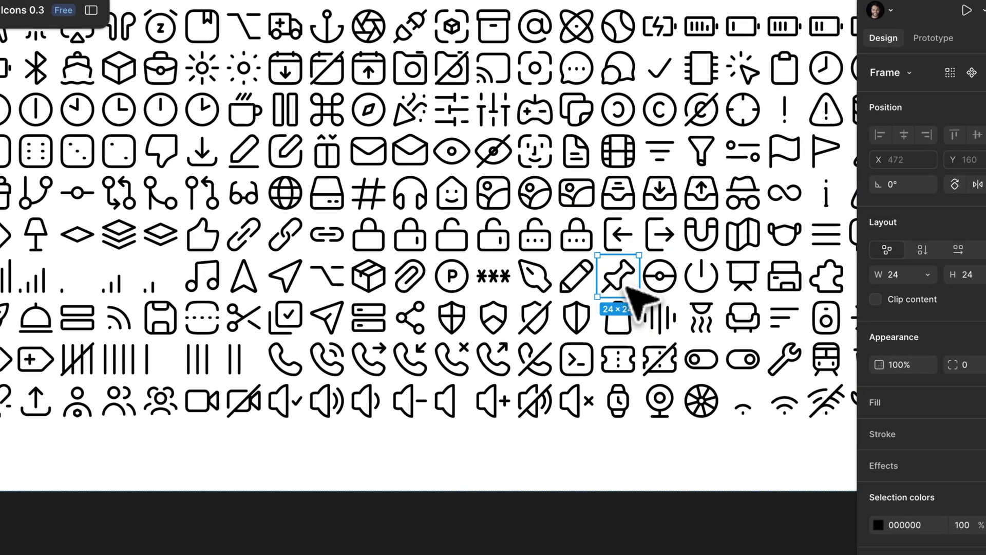
pyautogui.doubleClick(628, 289)
pyautogui.scroll(5, 630, 290)
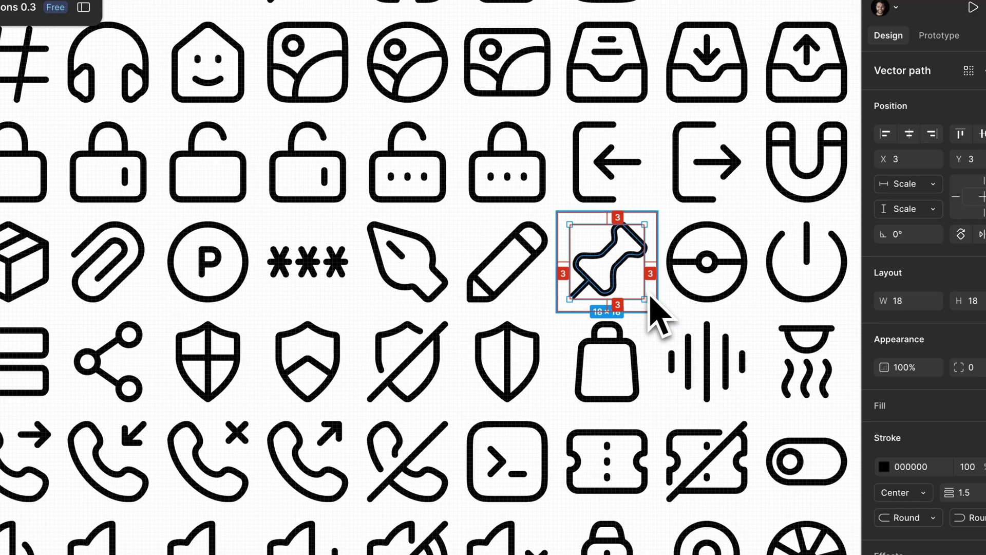
# - Select the diagonal navigation arrow's vector path to inspect its stroke, then clear the selection and examine the shape closely
pyautogui.scroll(-5, 631, 292)
pyautogui.hscroll(-4, 577, 308)
pyautogui.click(438, 221)
pyautogui.doubleClick(440, 224)
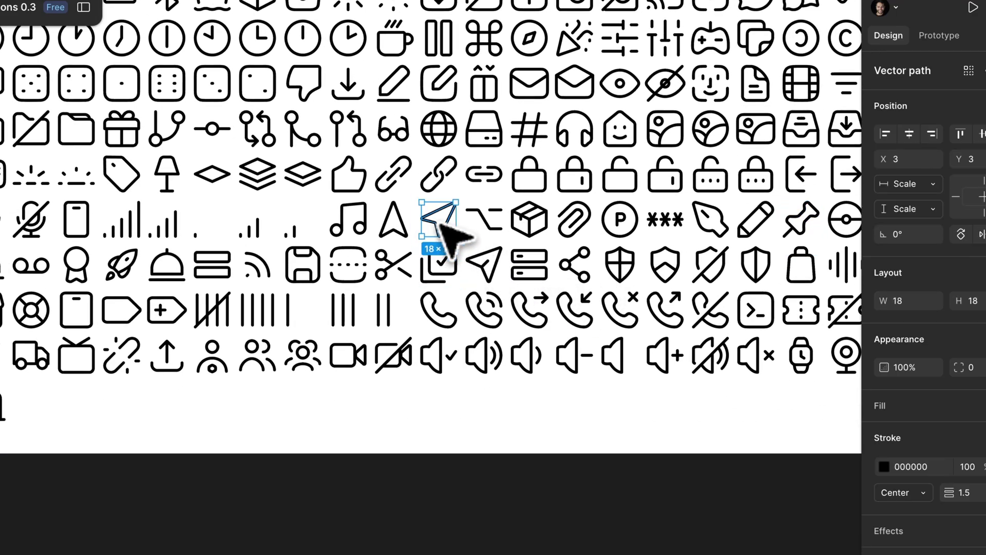
pyautogui.scroll(3, 454, 236)
pyautogui.scroll(5, 480, 231)
pyautogui.hotkey('shift', '\\')
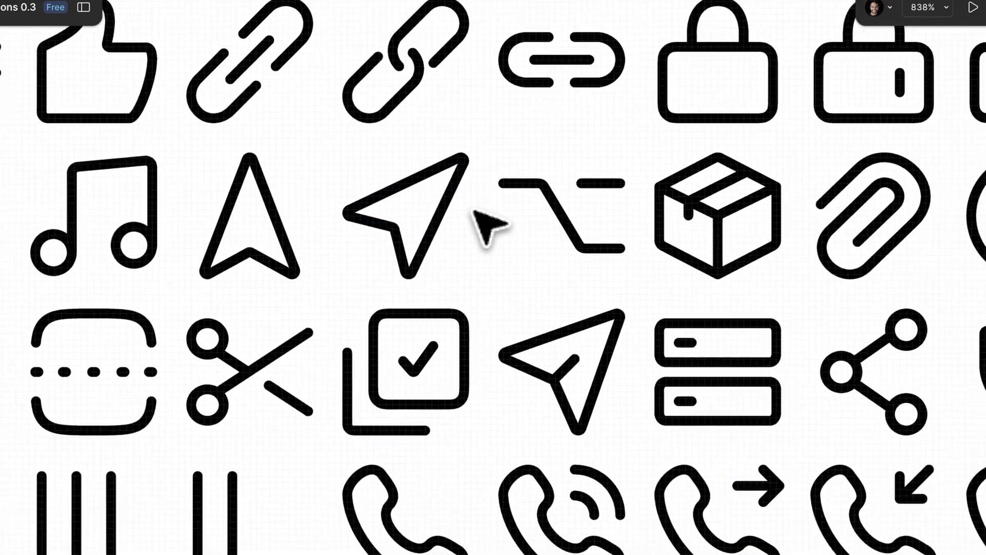
# - Inspect the frames of the stacked checkbox icon and the floppy disk icon in the Unique frame, and clear the selection
pyautogui.scroll(-6, 475, 214)
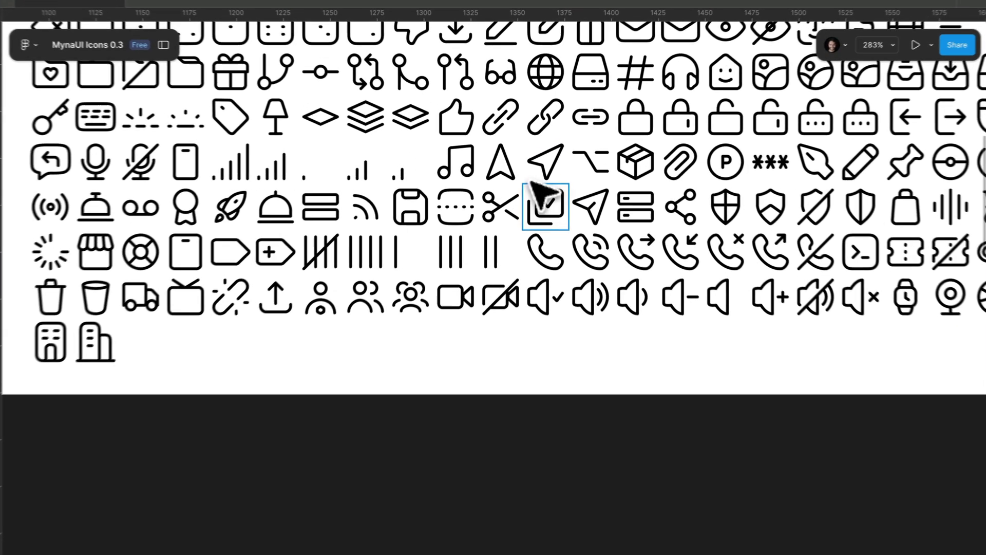
pyautogui.click(536, 184)
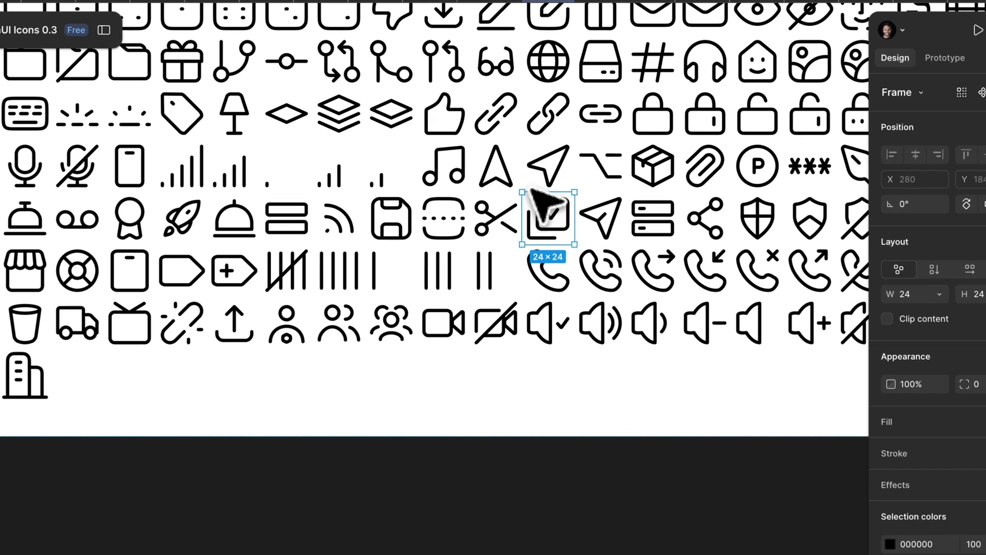
pyautogui.click(439, 191)
pyautogui.scroll(-5, 612, 272)
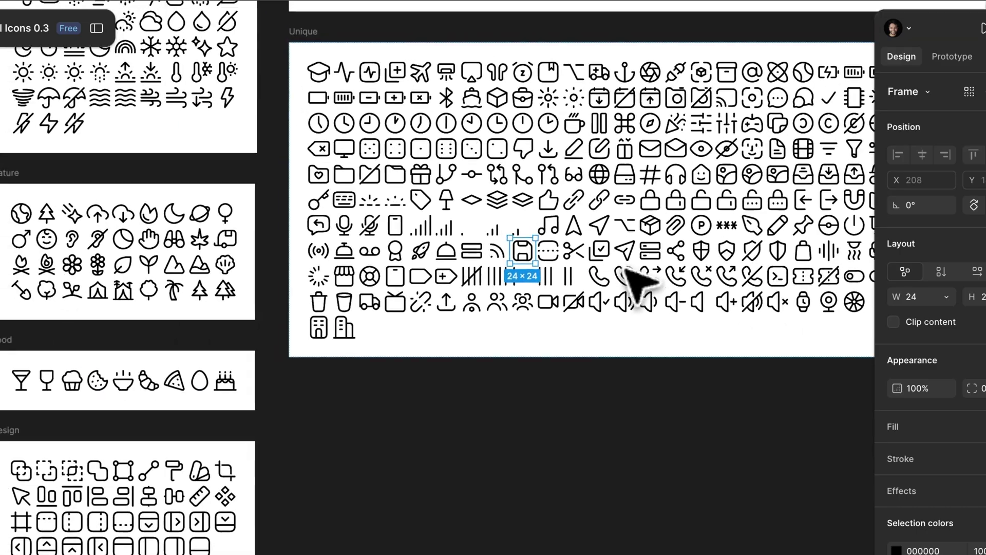
pyautogui.press('Escape')
# - Examine the outline icons in the Nature frame, looking closely at the flower icon and its neighbours
pyautogui.hscroll(-3, 636, 282)
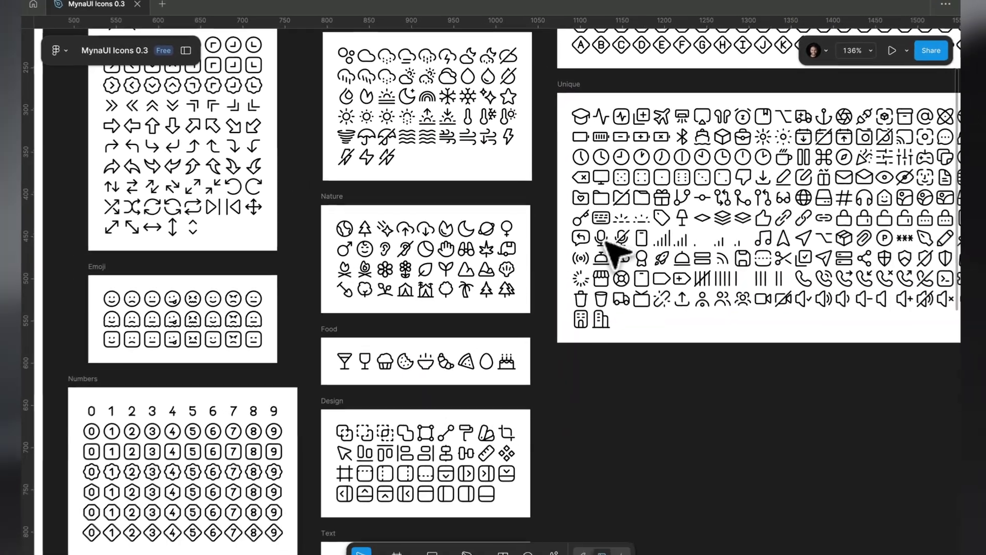
pyautogui.scroll(5, 416, 311)
pyautogui.scroll(4, 452, 275)
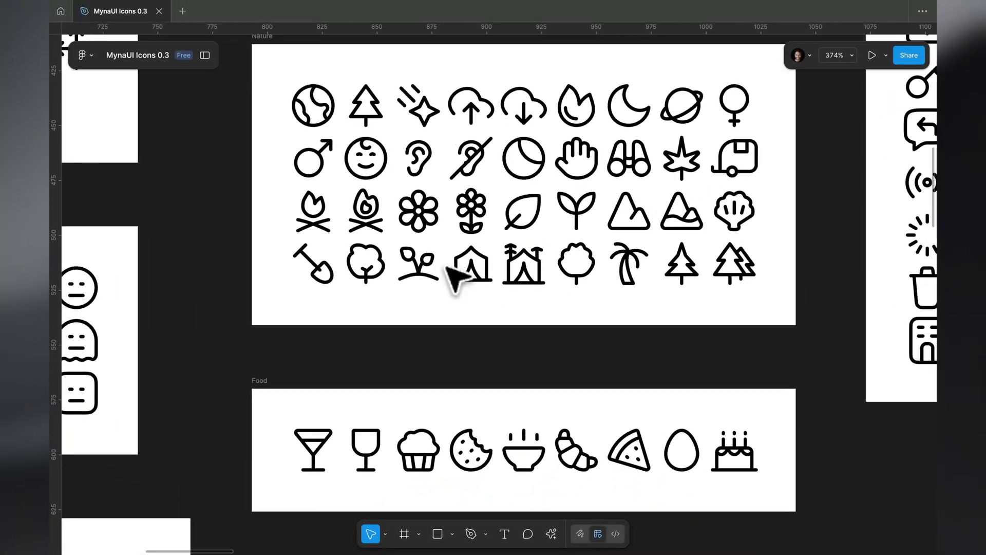
pyautogui.scroll(2, 455, 278)
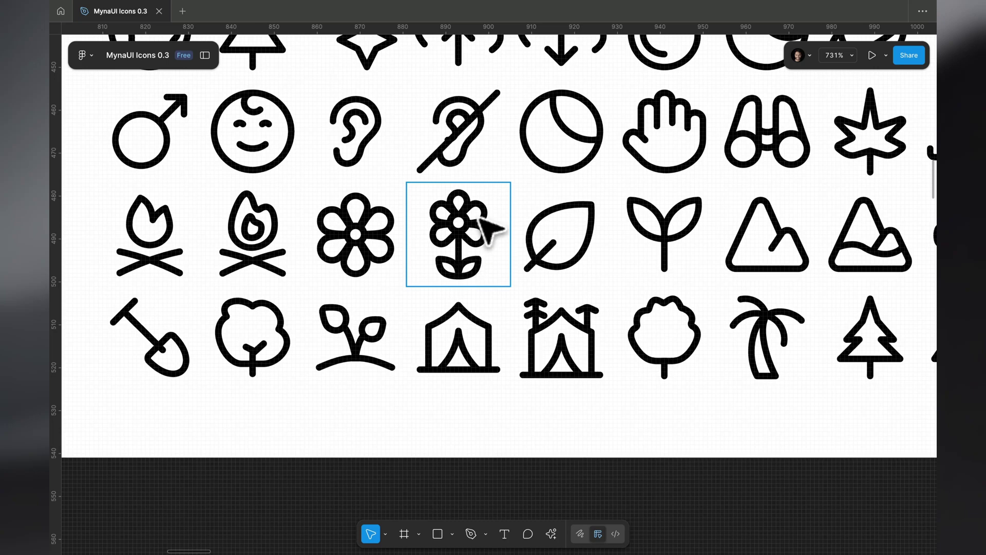
pyautogui.scroll(-3, 462, 234)
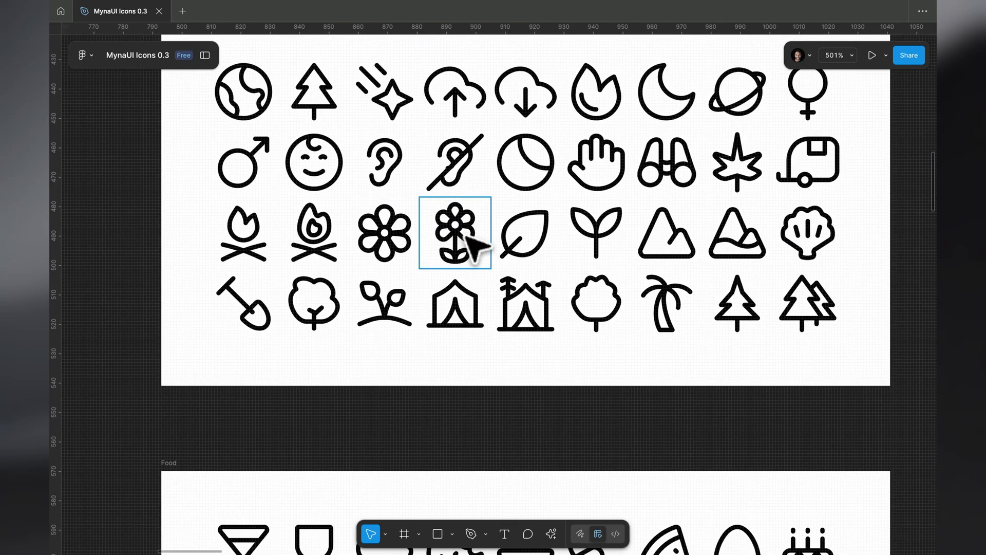
pyautogui.scroll(-2, 483, 269)
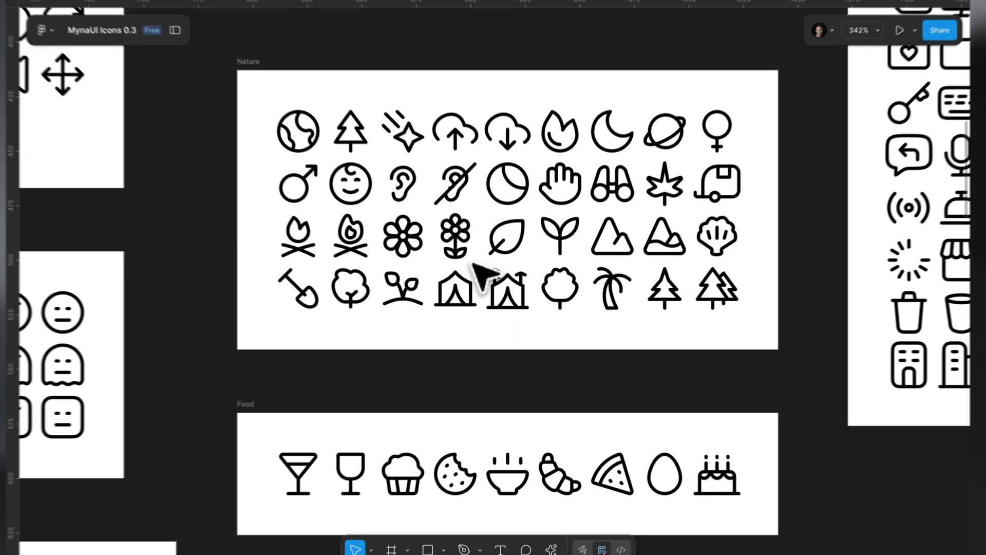
# - Select the tent icon's frame in the Nature frame to check its size, and clear the selection
pyautogui.click(481, 272)
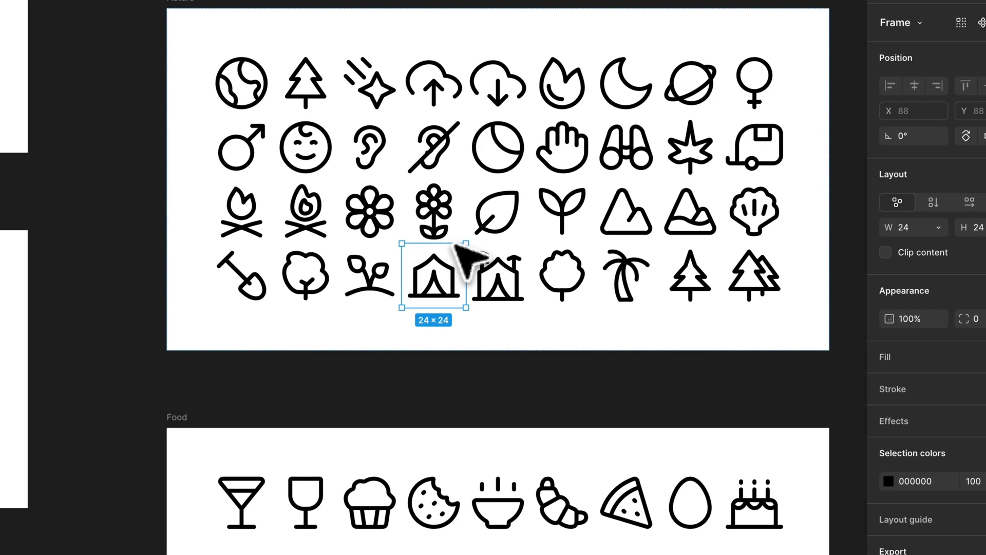
pyautogui.click(524, 359)
pyautogui.scroll(-4, 523, 361)
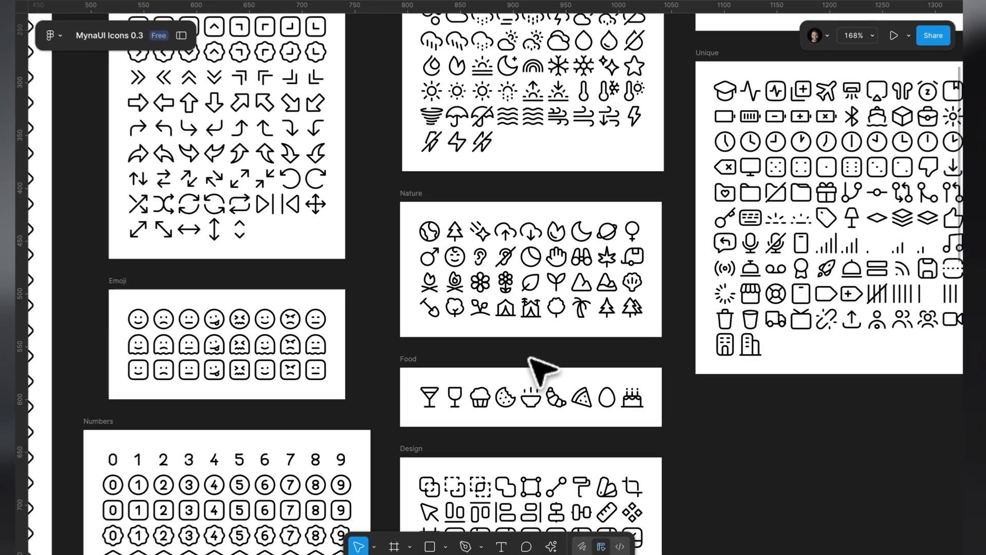
# - Select the upper rounded bar of the left-align icon in the Design frame and inspect its dimensions and stroke
pyautogui.scroll(-5, 524, 362)
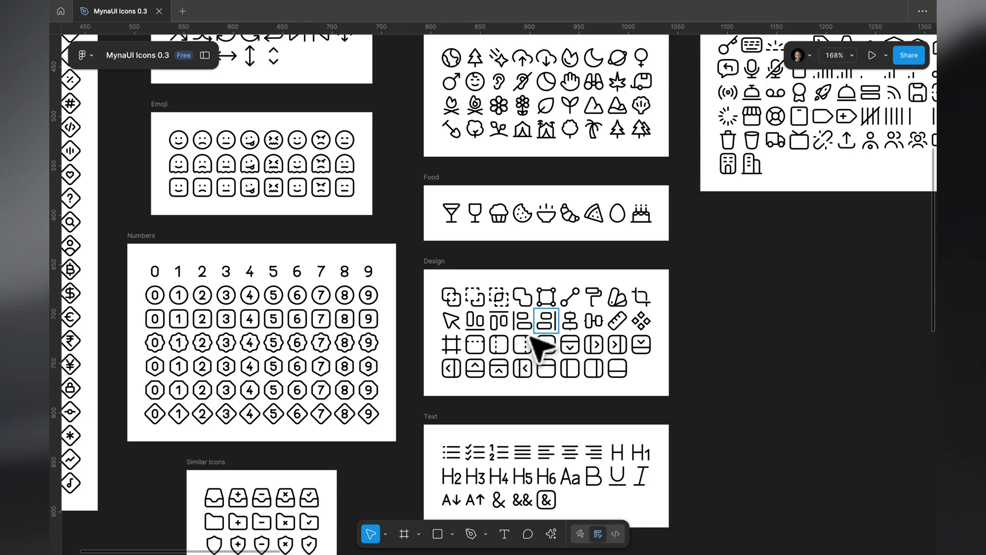
pyautogui.scroll(2, 535, 325)
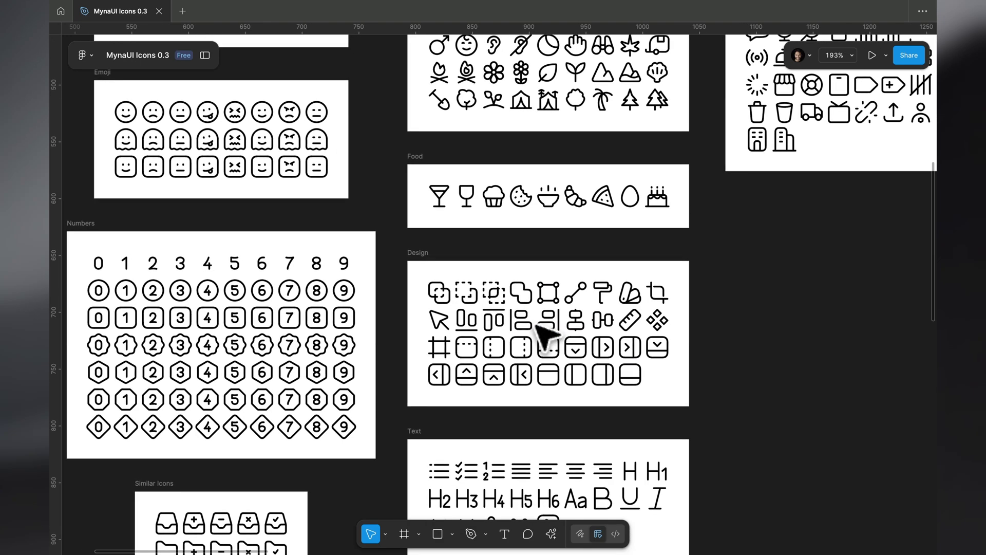
pyautogui.scroll(5, 547, 324)
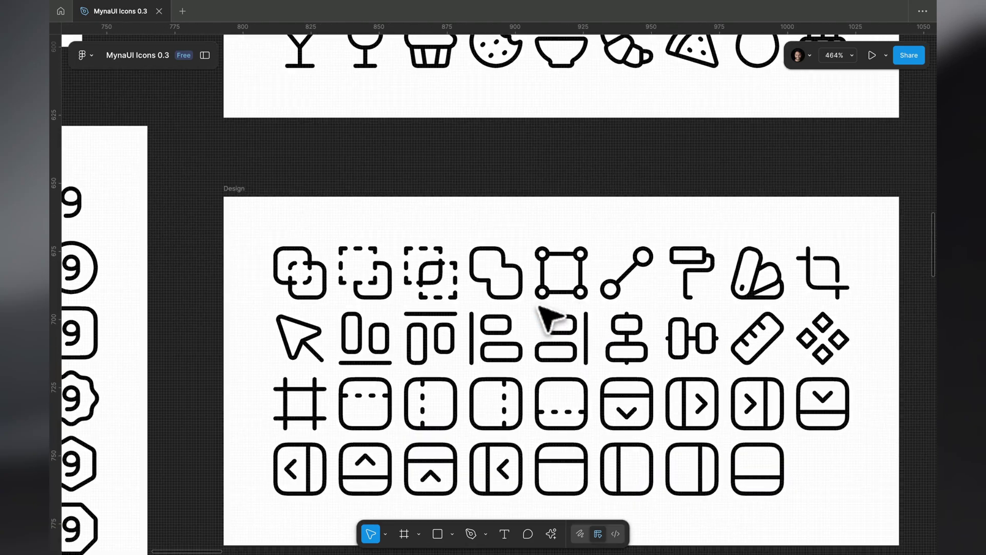
pyautogui.doubleClick(517, 321)
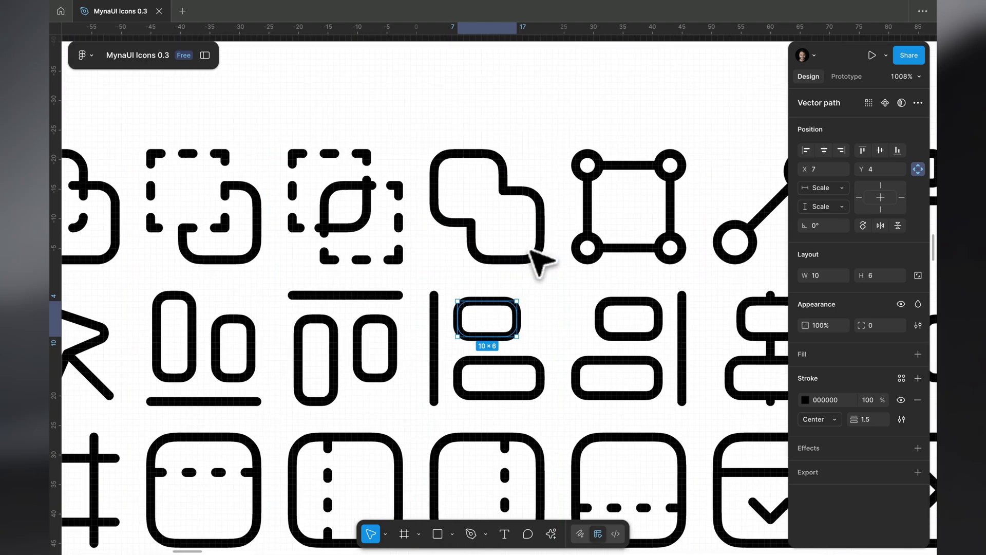
# - Inspect the vertical dashed divider of the sidebar icon and the taller bar of the top-align icon with the interface hidden
pyautogui.scroll(-5, 532, 257)
pyautogui.click(435, 379)
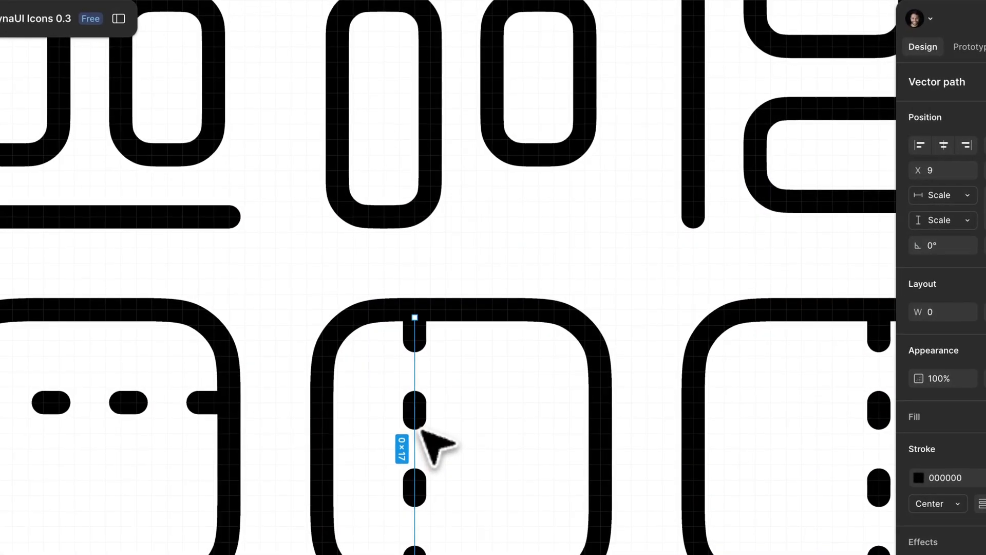
pyautogui.press('super+backslash')
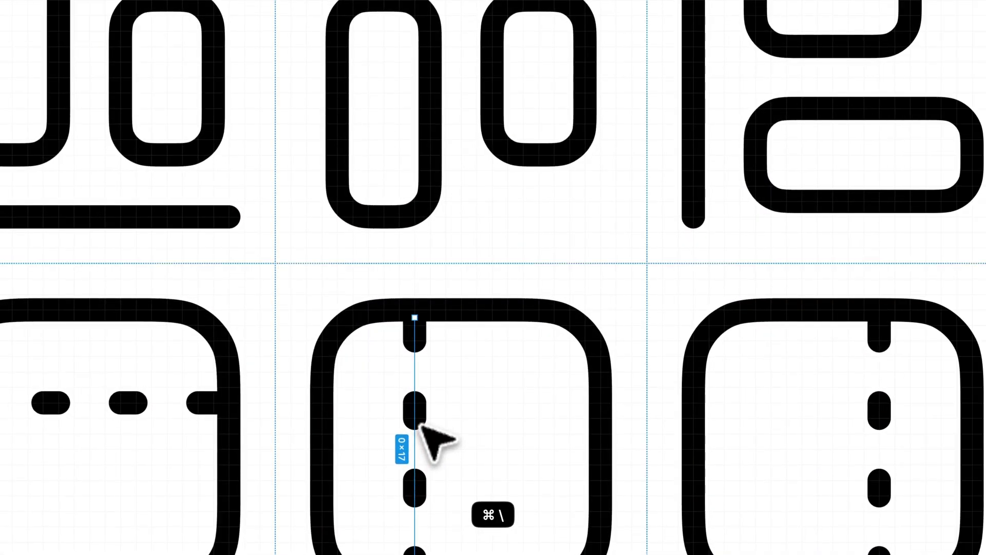
pyautogui.click(459, 311)
pyautogui.click(411, 139)
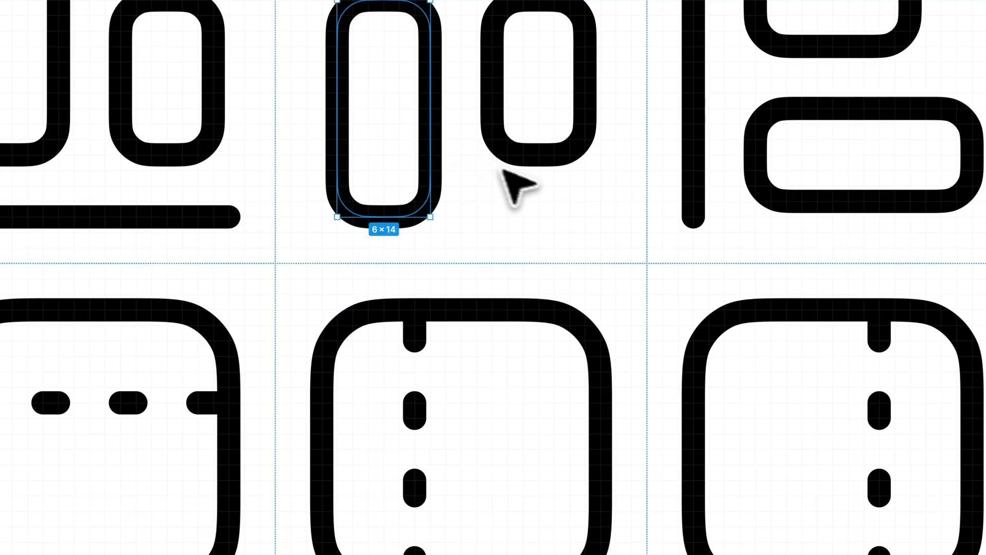
# - Inspect the dimensions of the horizontal line and the taller rounded bar of the top-align icon
pyautogui.click(533, 163)
pyautogui.click(478, 29)
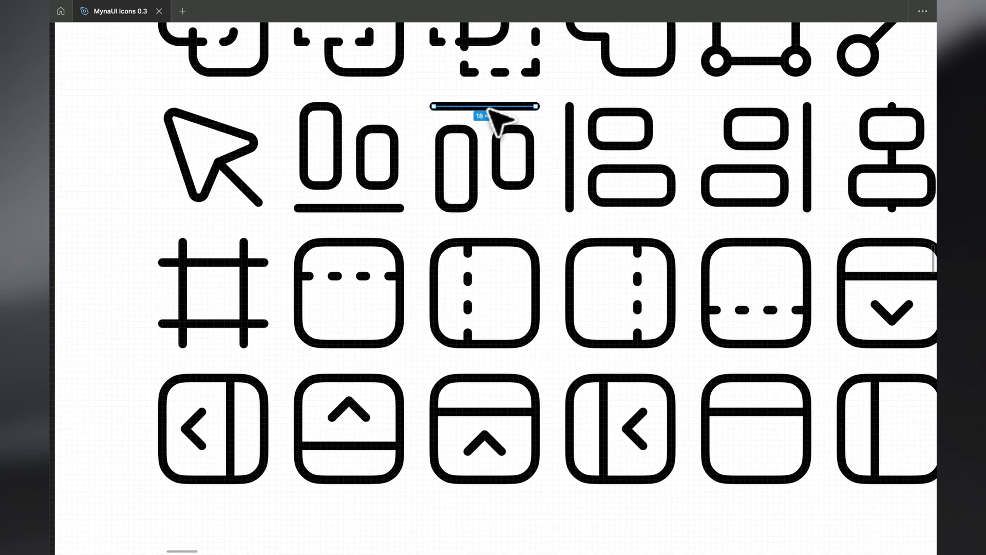
pyautogui.keyDown('ctrl'); pyautogui.scroll(5, 498, 121); pyautogui.keyUp('ctrl')
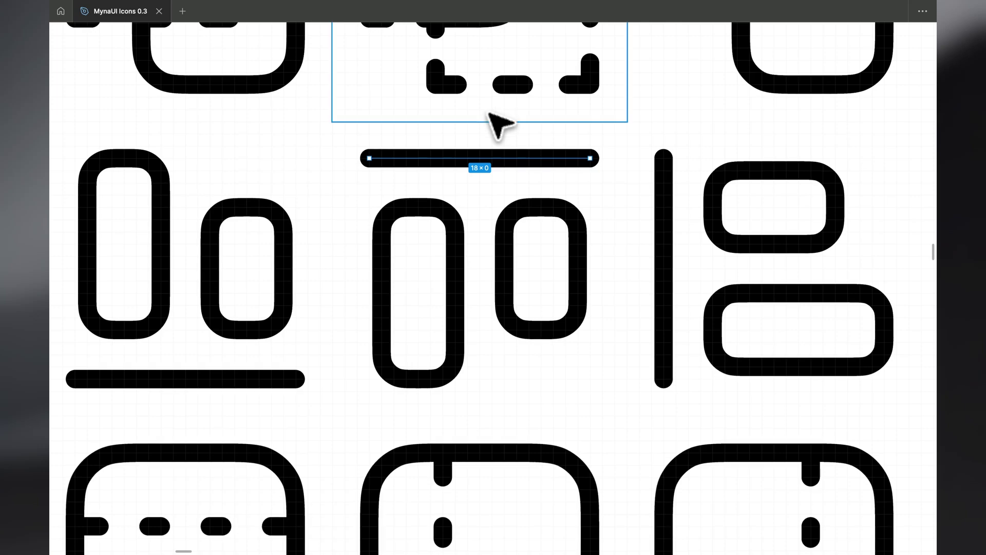
pyautogui.click(458, 272)
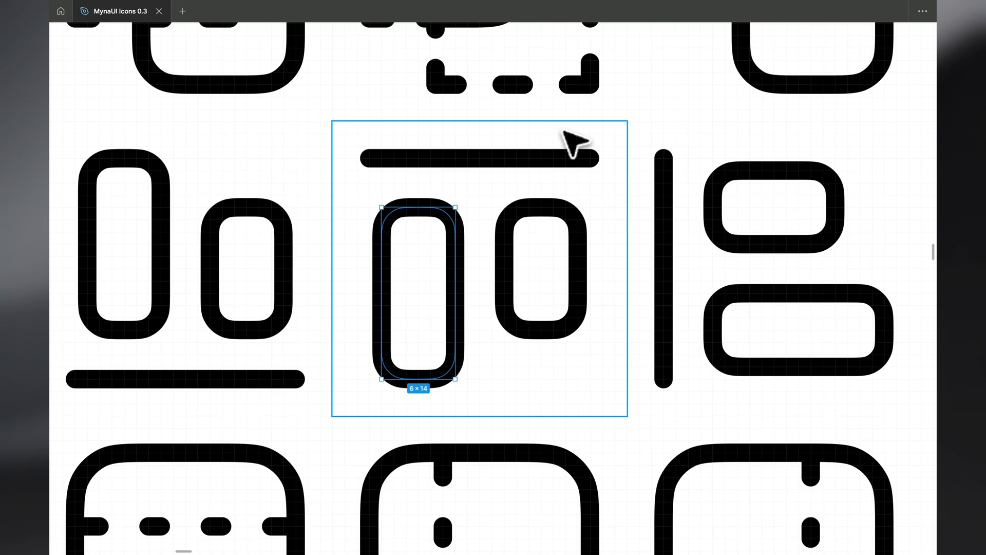
pyautogui.scroll(-2, 608, 110)
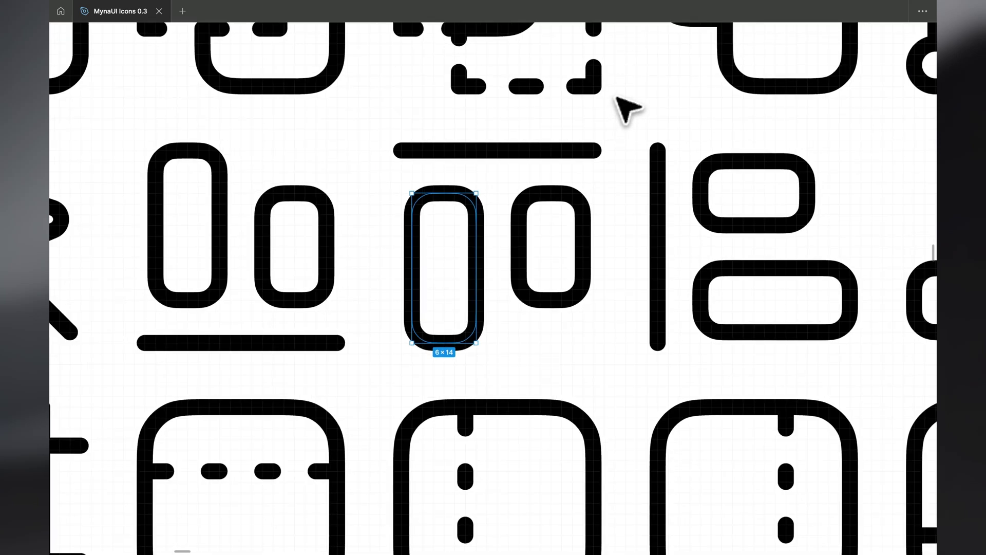
# - Restore the interface, select all icons inside the Design frame to inspect their shared frame properties, and clear the selection
pyautogui.press('super+backslash')
pyautogui.scroll(-4, 628, 103)
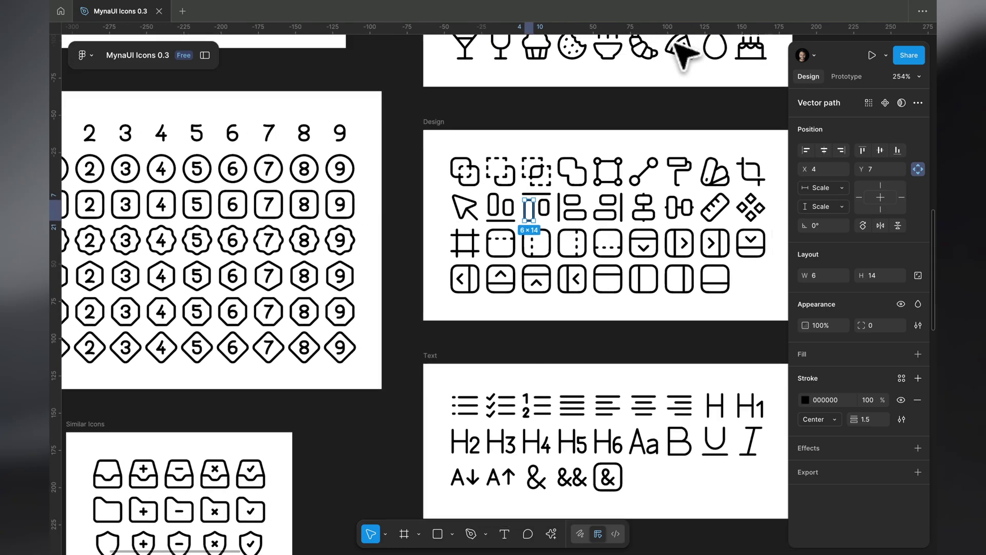
pyautogui.click(540, 139)
pyautogui.press('Return')
pyautogui.press('super+backslash')
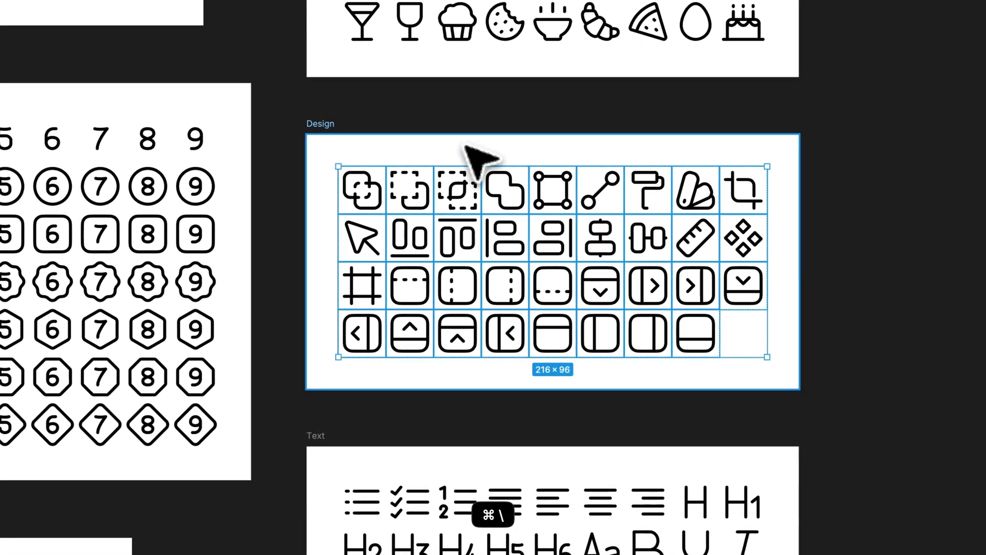
pyautogui.press('super+backslash')
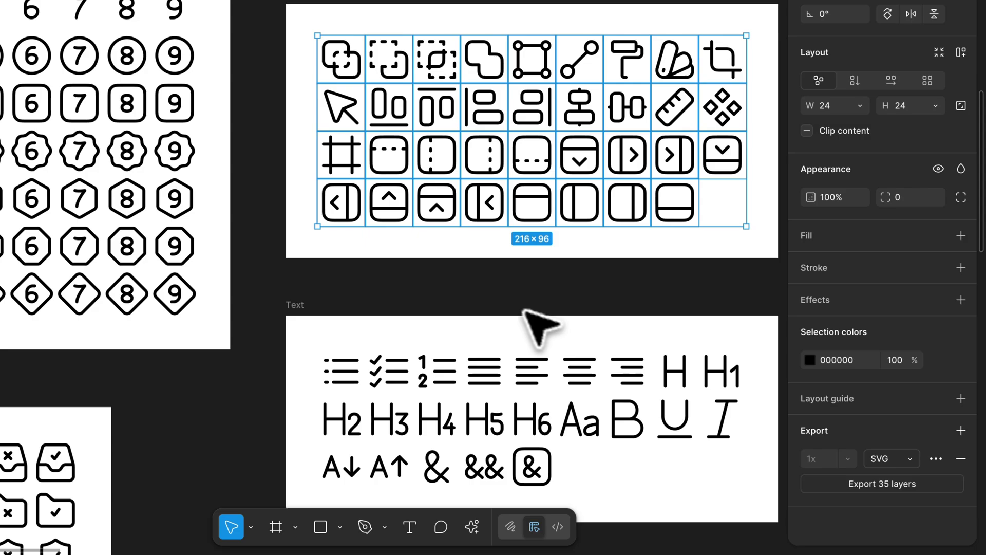
pyautogui.click(509, 349)
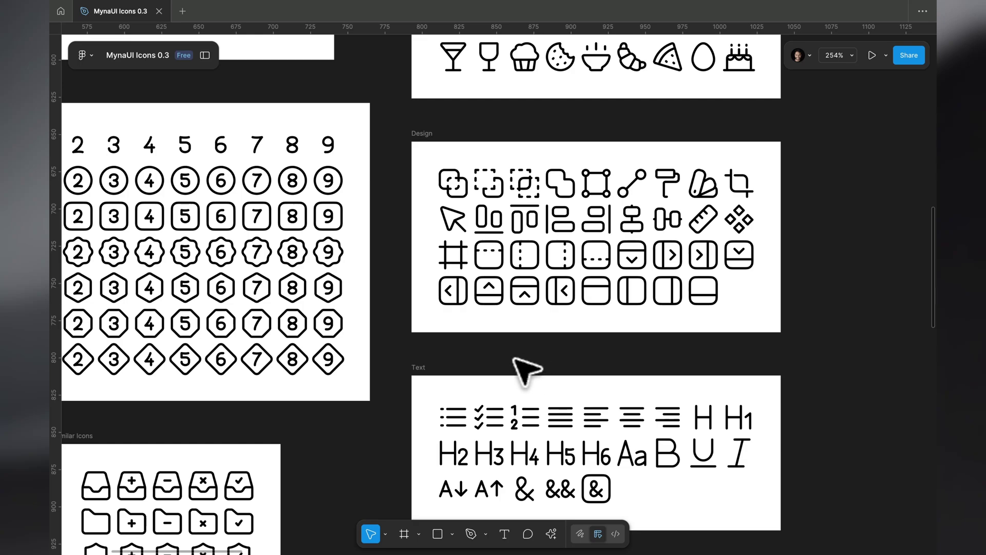
# - View the whole icon library, and examine the outline icons in the Alphabets and Unique frames
pyautogui.hotkey('shift', '2')
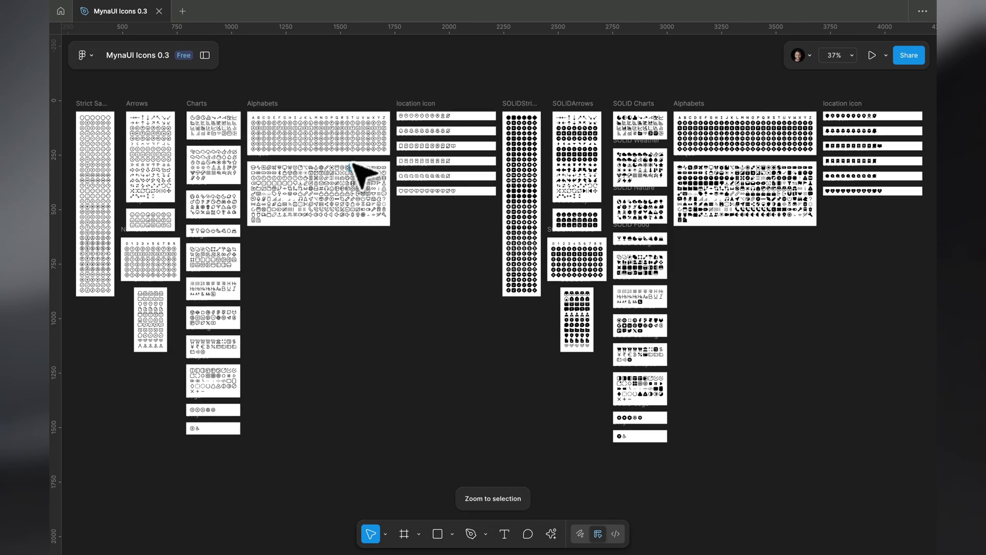
pyautogui.keyDown('ctrl'); pyautogui.scroll(10, 359, 172); pyautogui.keyUp('ctrl')
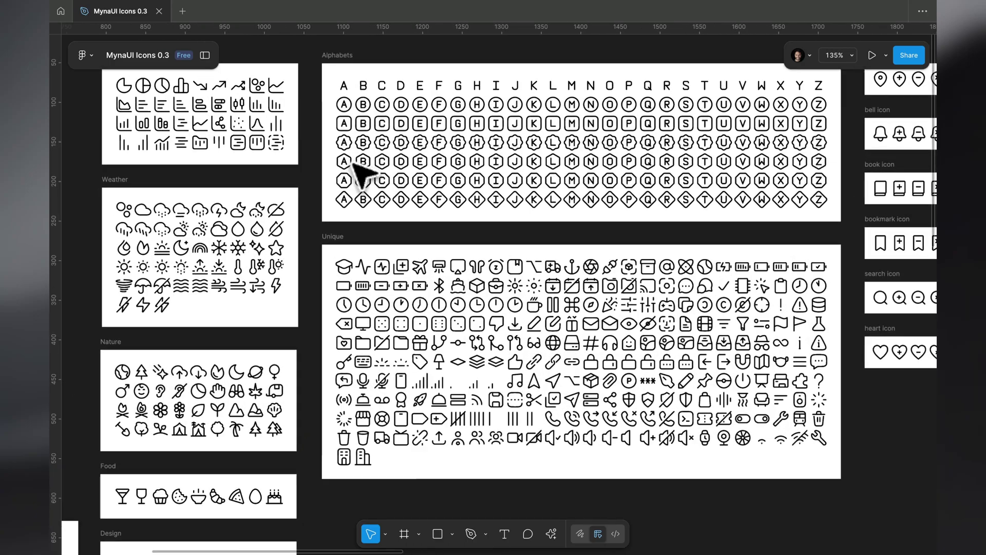